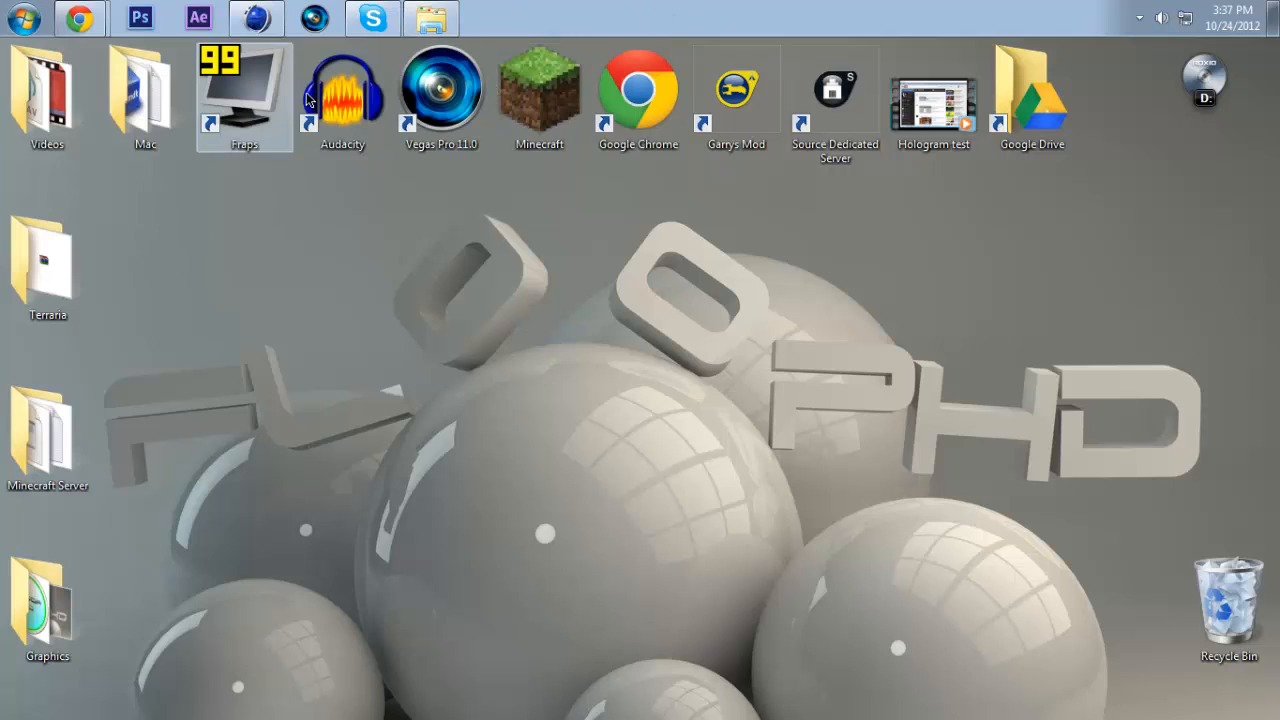
- Launch Mineways from the mineways archive in the animation folder and close the archive window
click(431, 18)
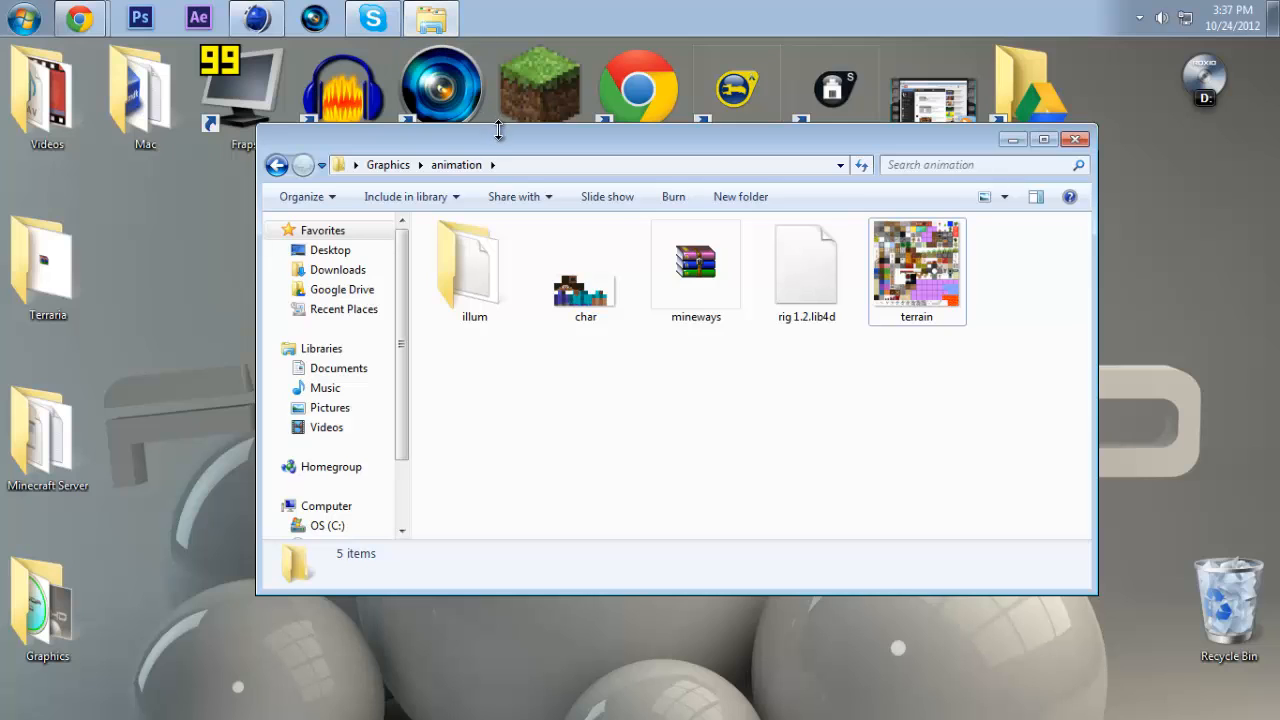
drag(498, 131, 465, 113)
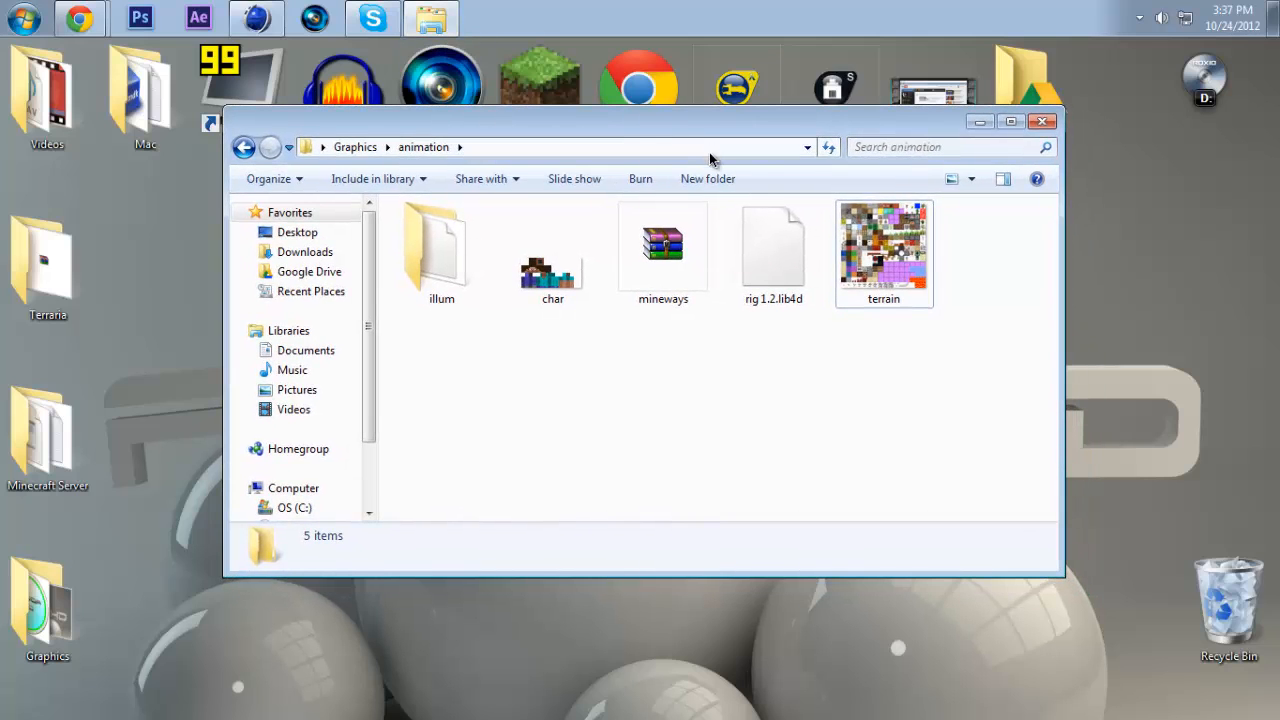
click(668, 280)
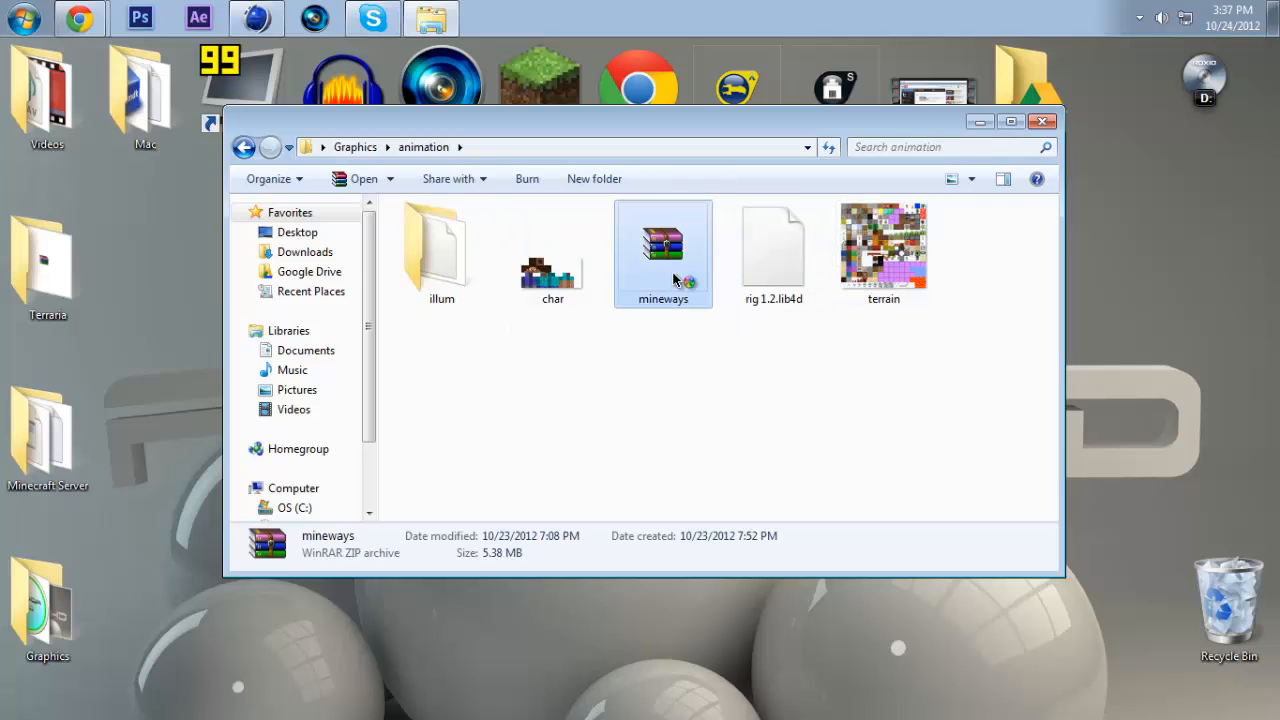
double_click(668, 258)
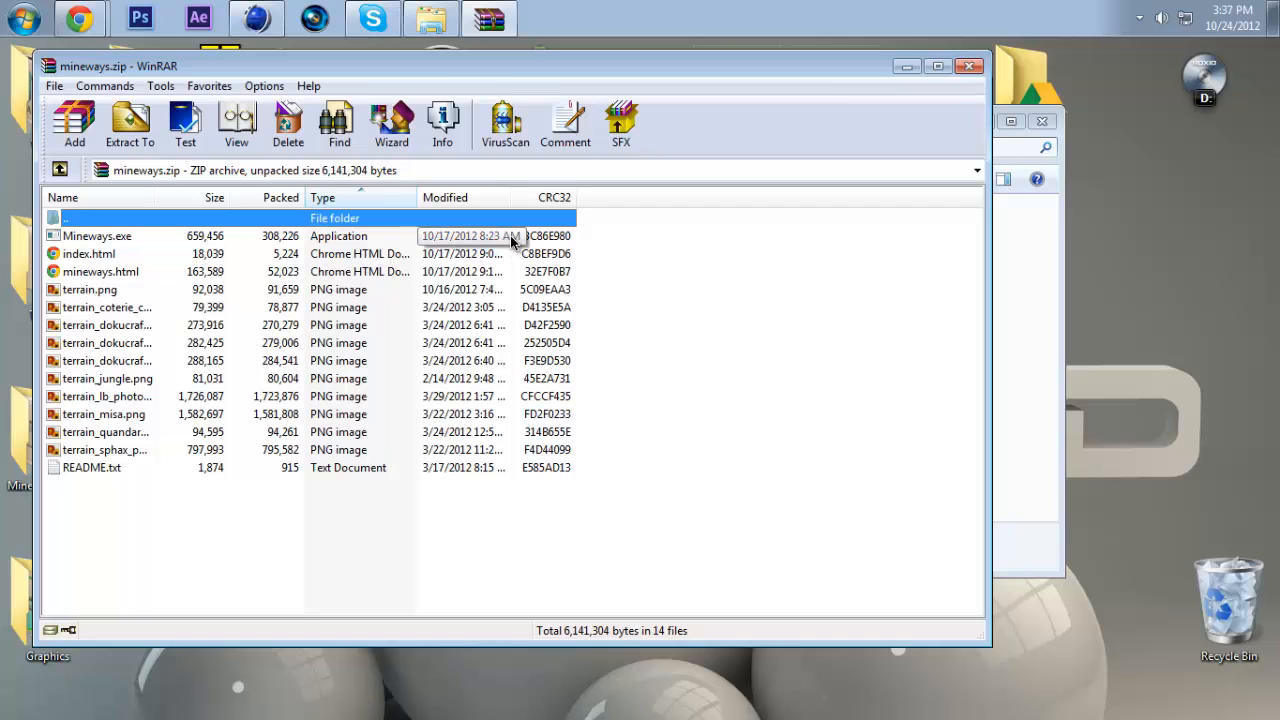
double_click(510, 235)
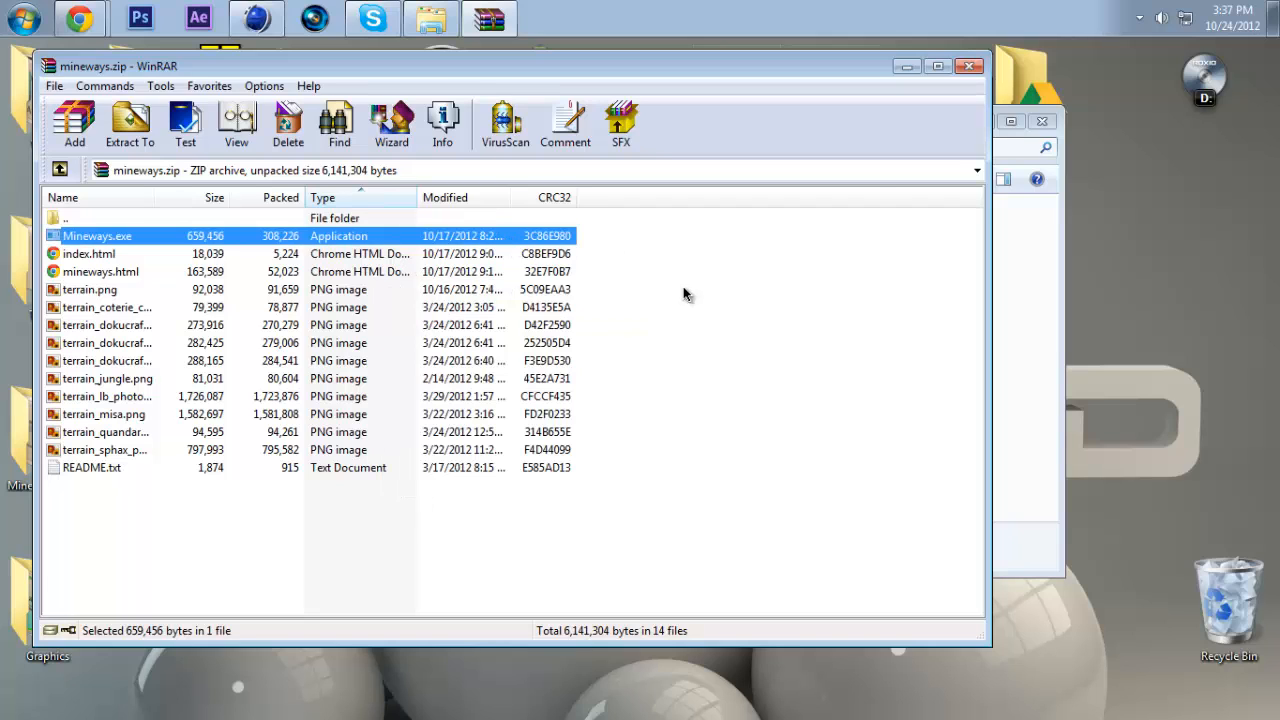
click(968, 66)
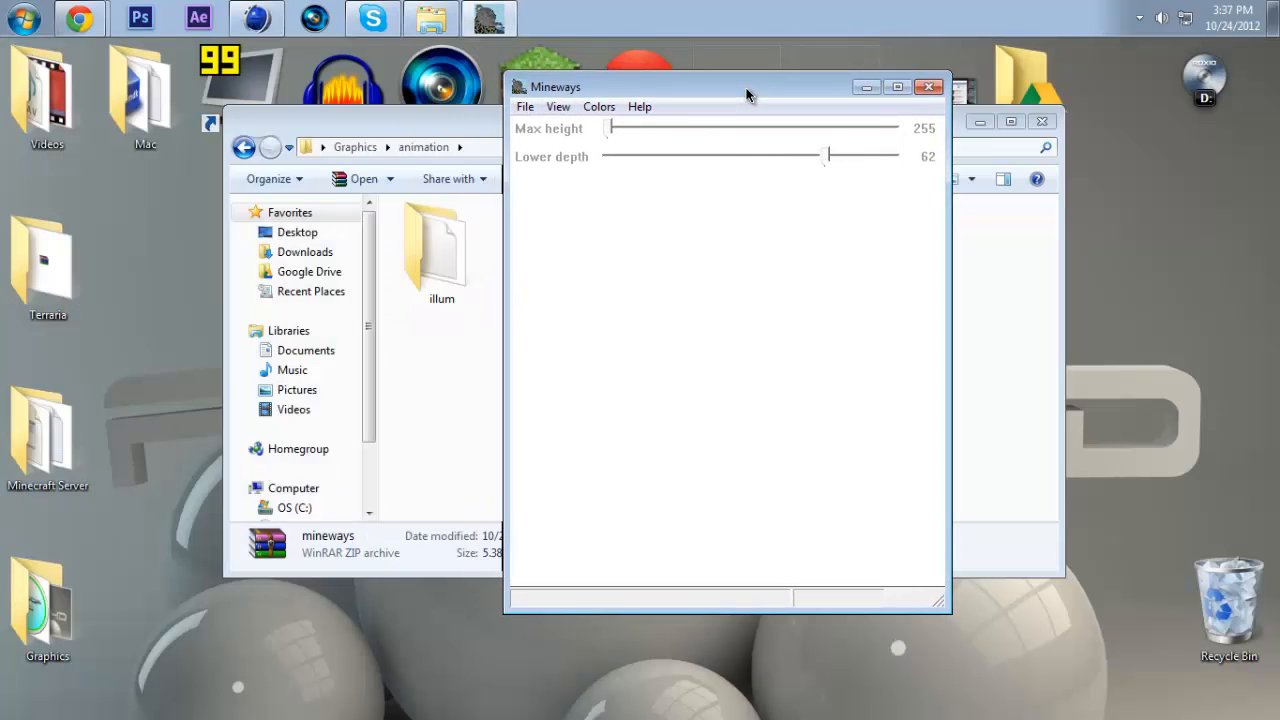
- Open the FloopIsland! world in Mineways
click(520, 111)
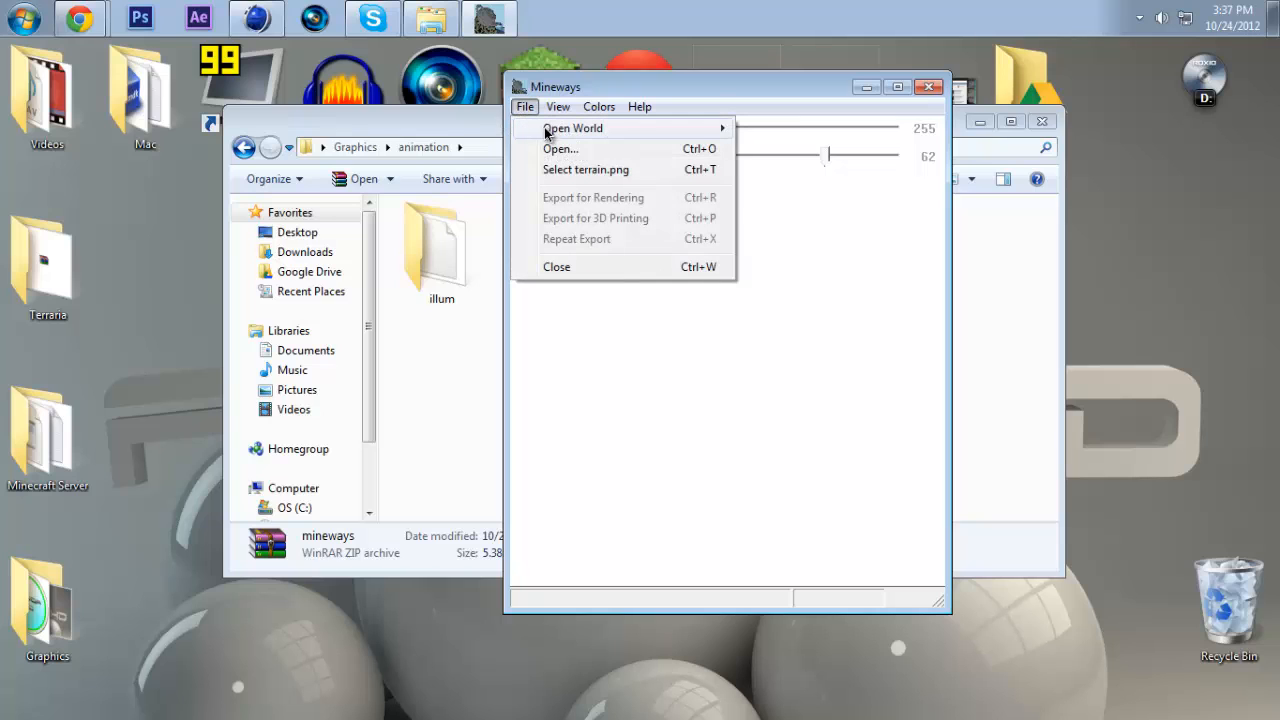
mouse_move(563, 129)
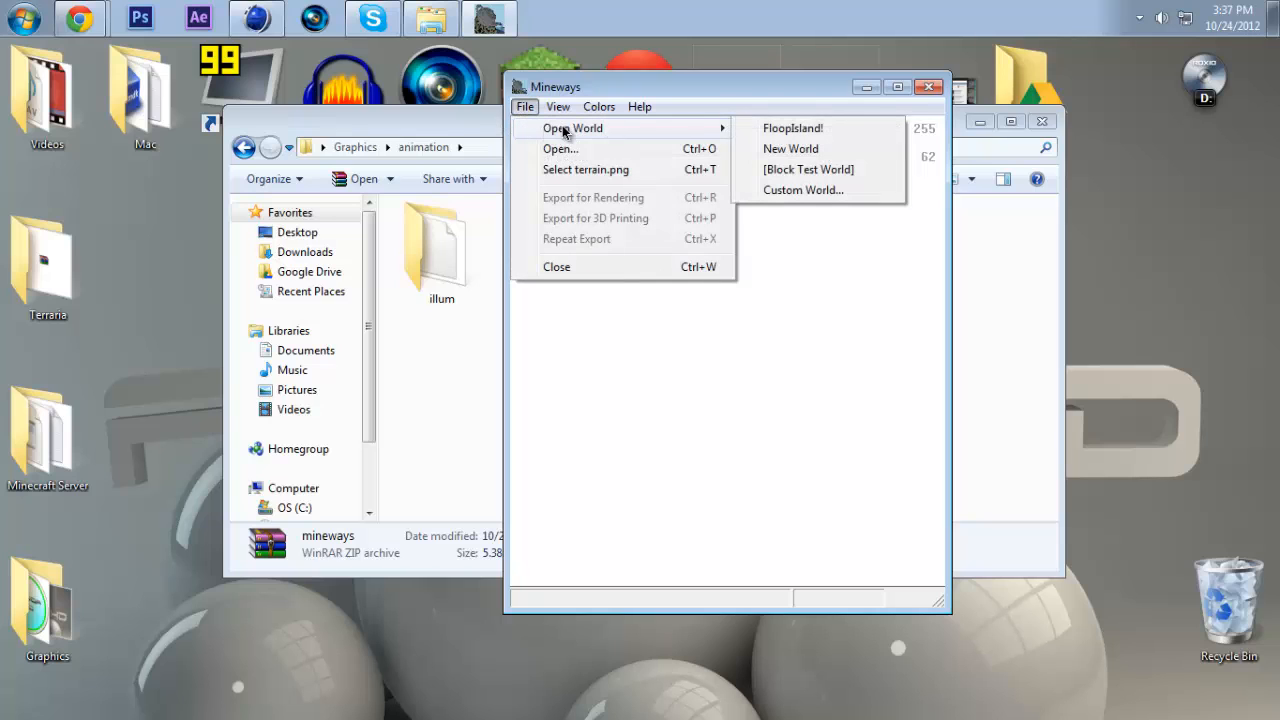
click(873, 136)
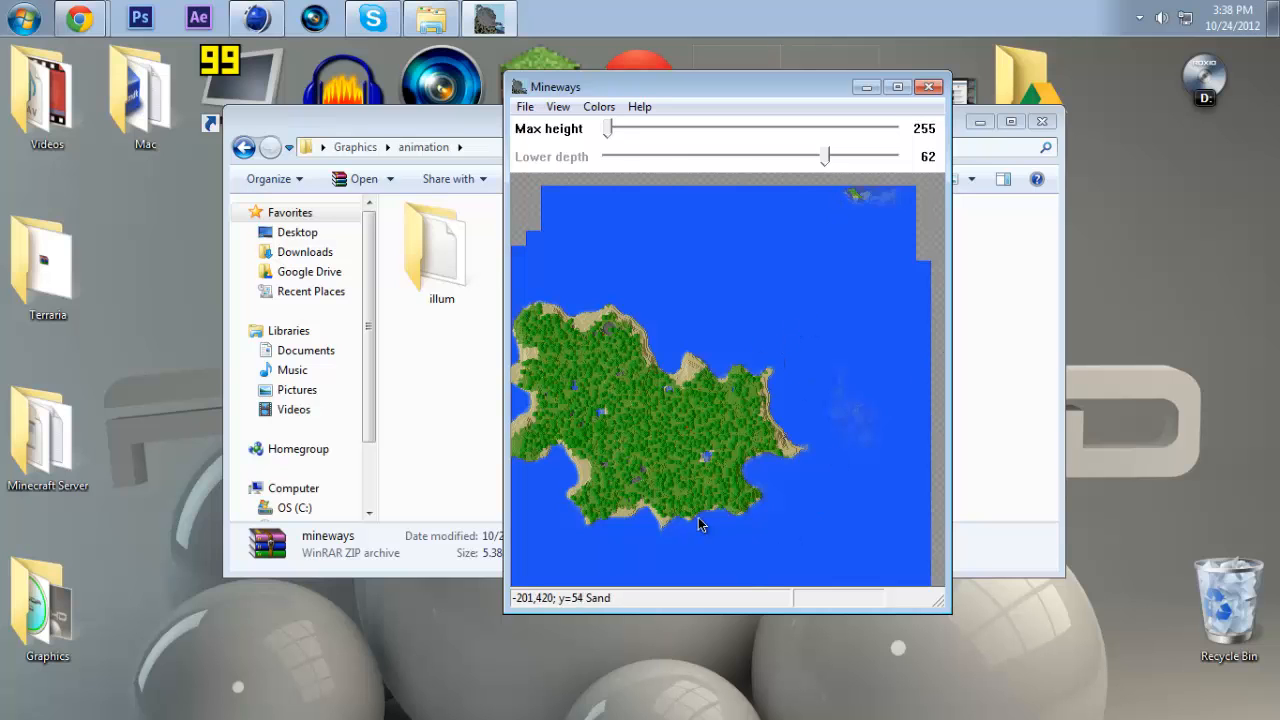
- Select a rectangular forest area about 32 by 23 blocks on the island map, with the lower depth set to 56
drag(773, 341, 835, 325)
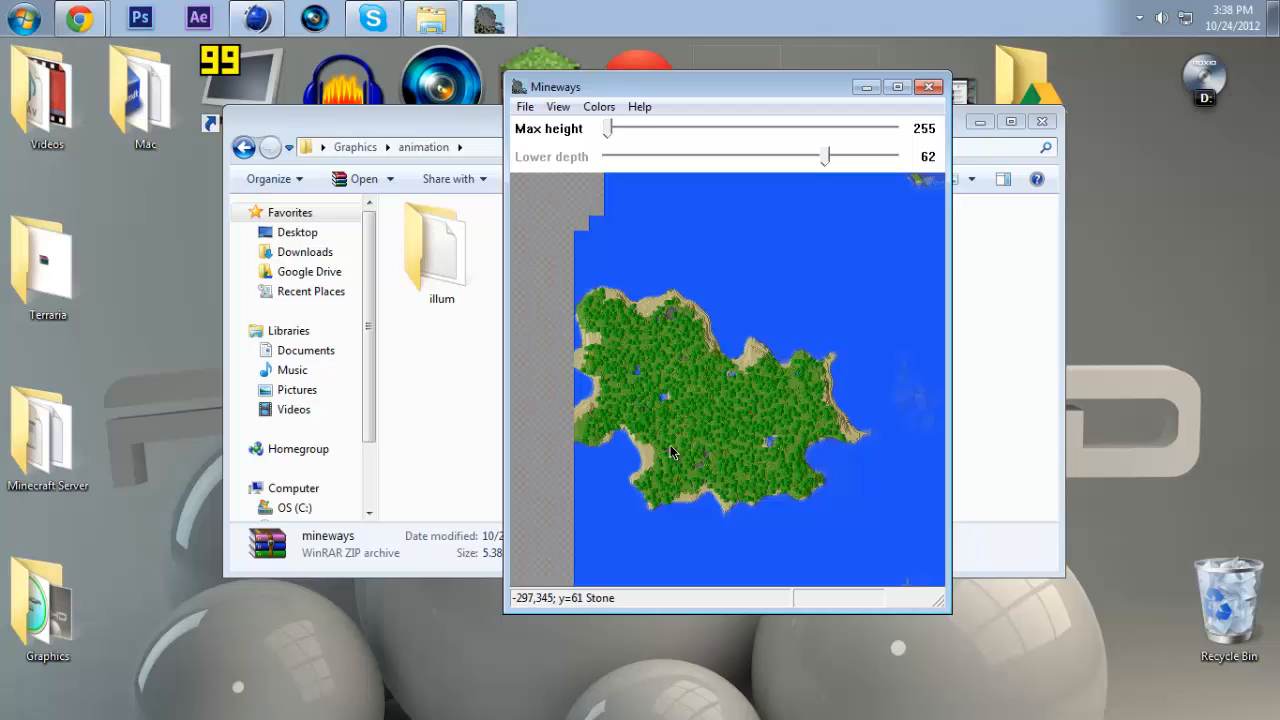
scroll(648, 413, up, 3)
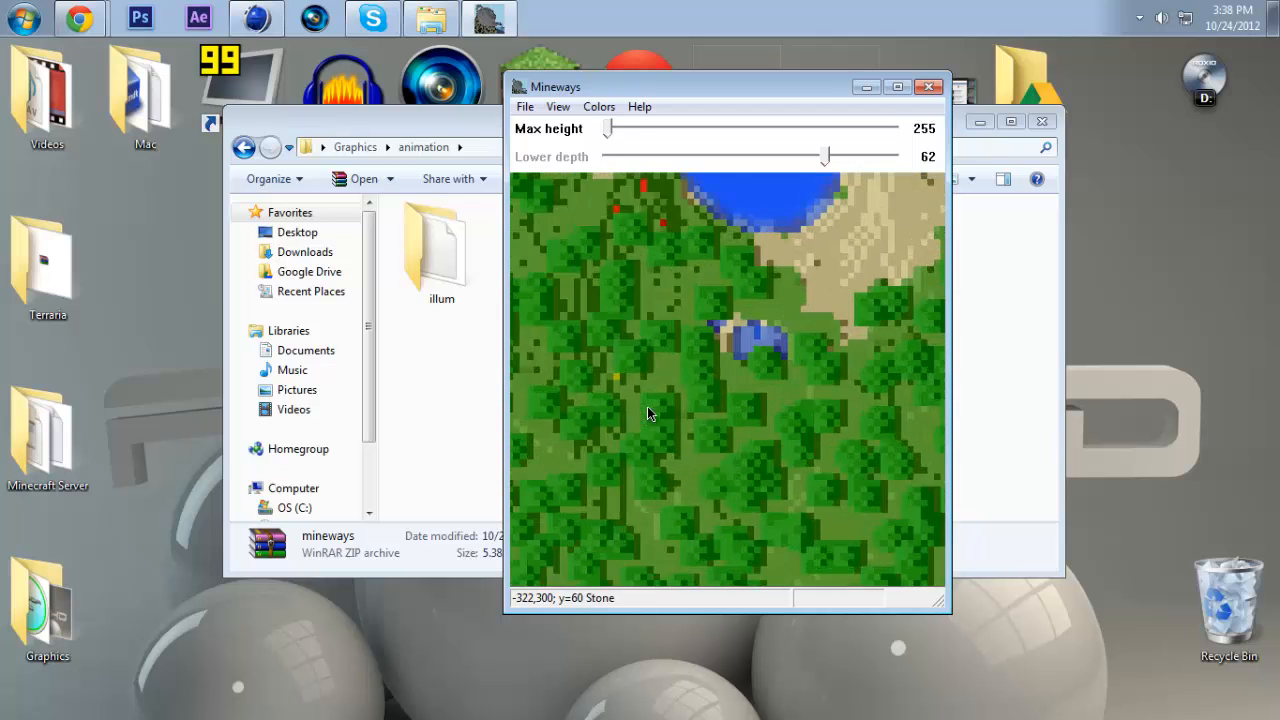
scroll(676, 405, down, 3)
scroll(728, 368, up, 5)
drag(728, 376, 779, 650)
drag(865, 330, 776, 386)
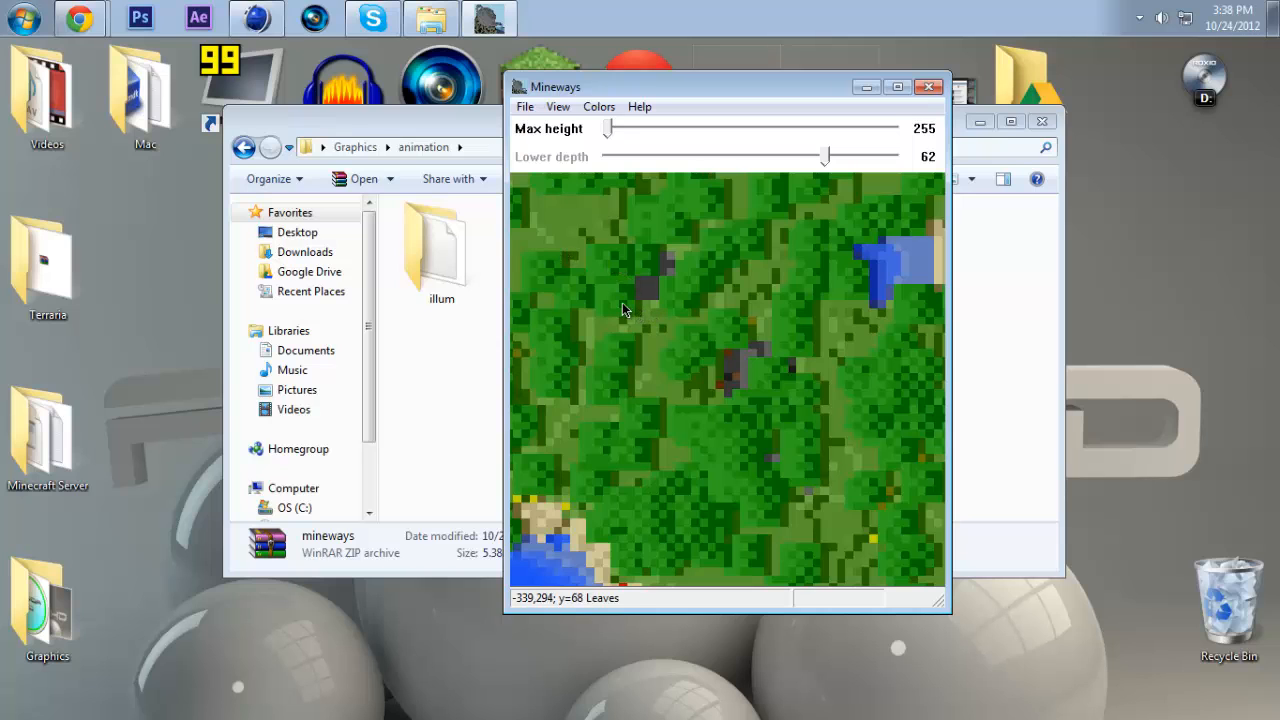
right_drag(622, 302, 876, 484)
click(637, 499)
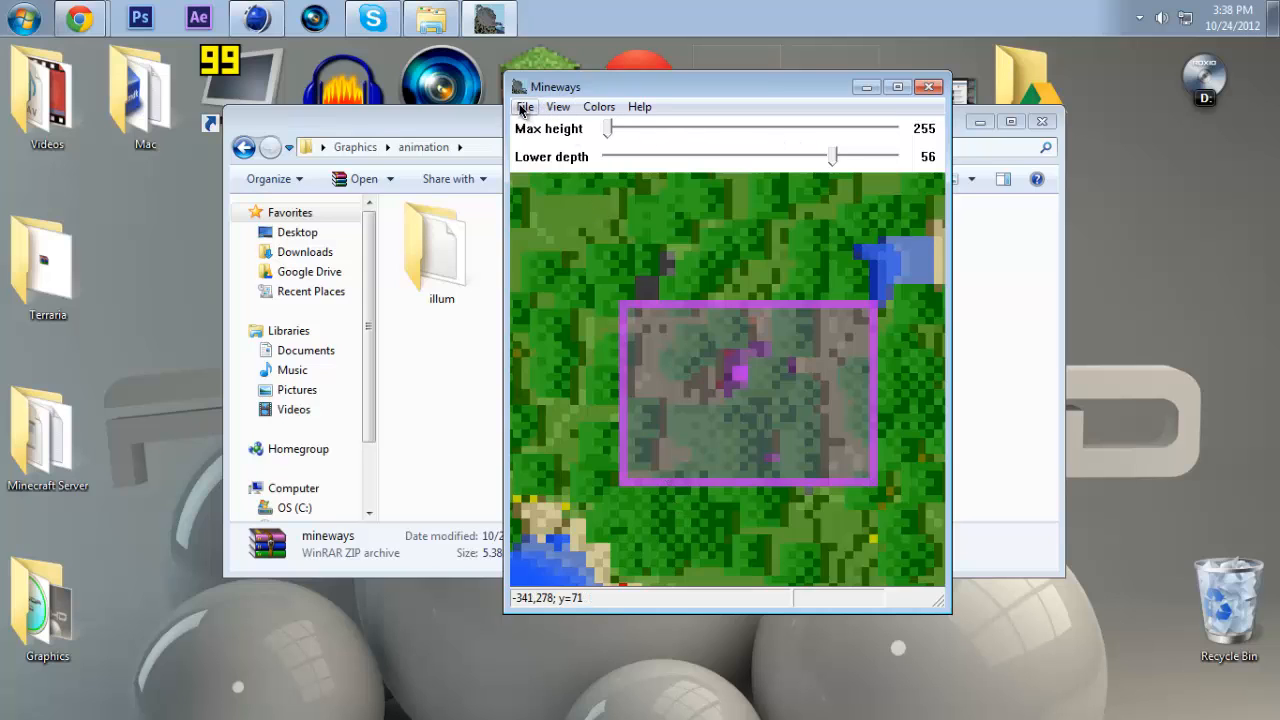
- Try lowering the max height to 215, and return it to 255
drag(609, 131, 656, 137)
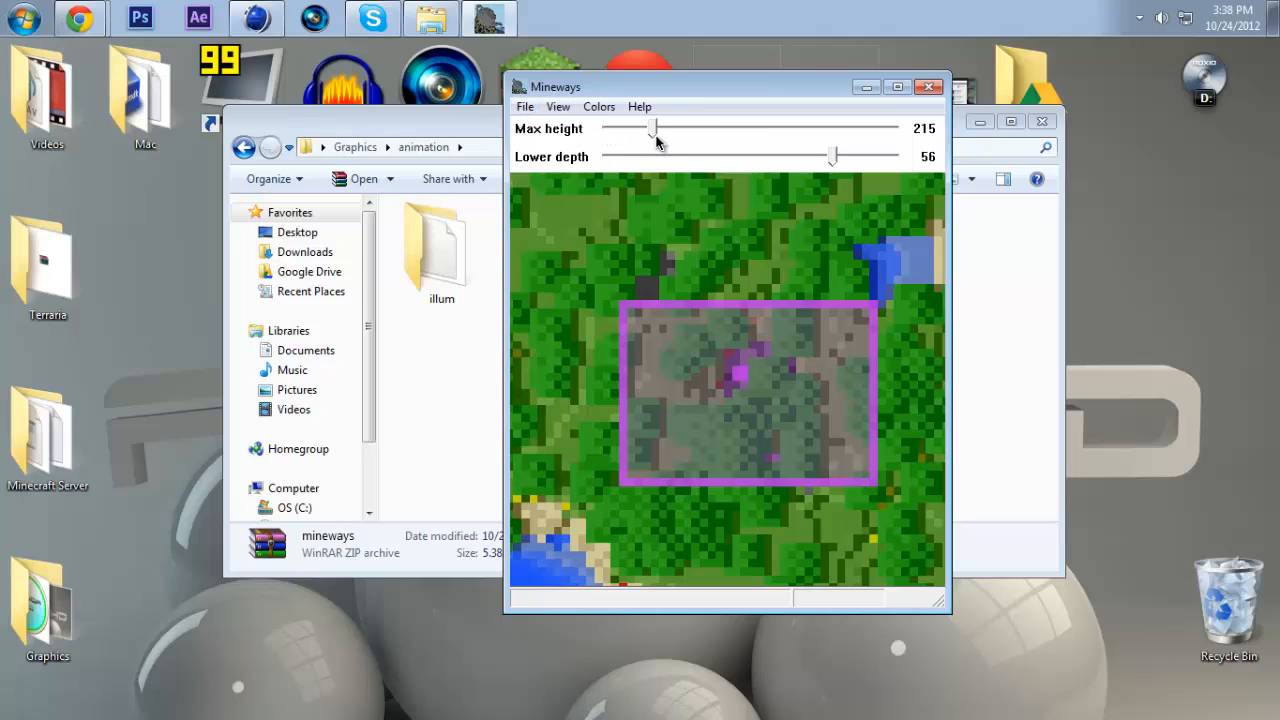
click(627, 131)
click(627, 131)
click(627, 131)
click(627, 131)
- Export the selected area for rendering as a Wavefront OBJ named world with full color texture patterns, and close Mineways
click(524, 106)
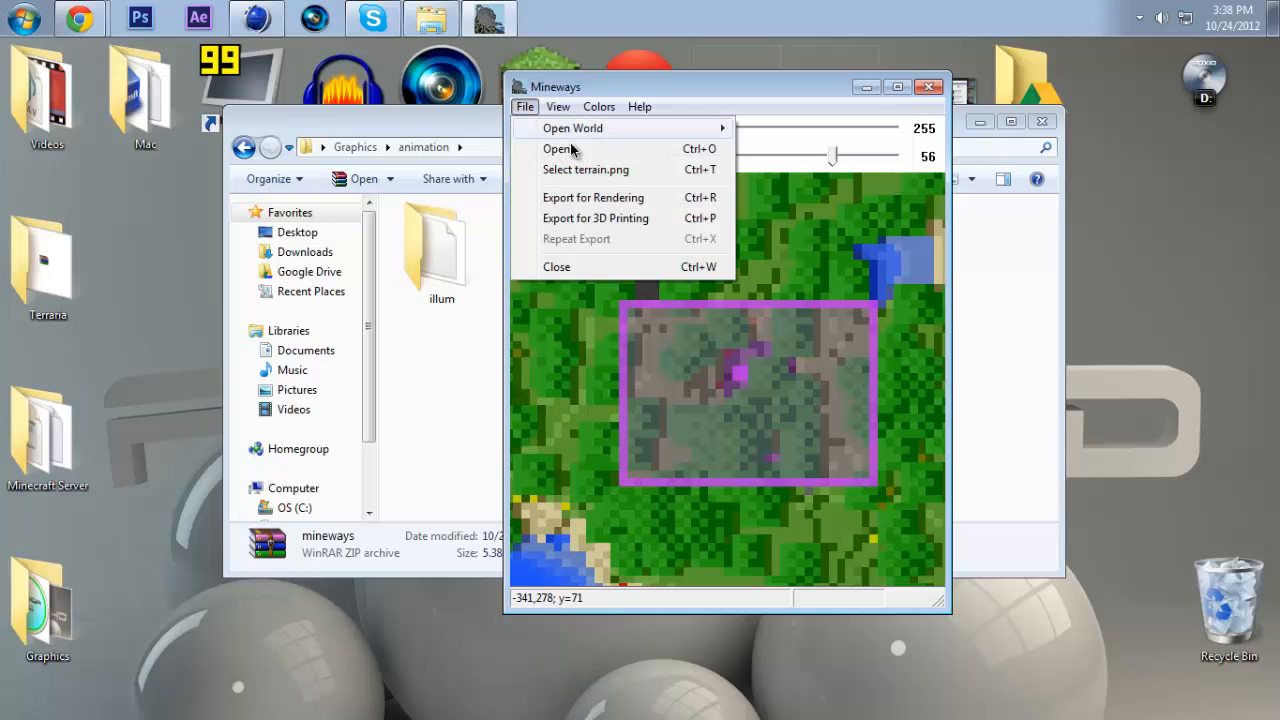
click(657, 200)
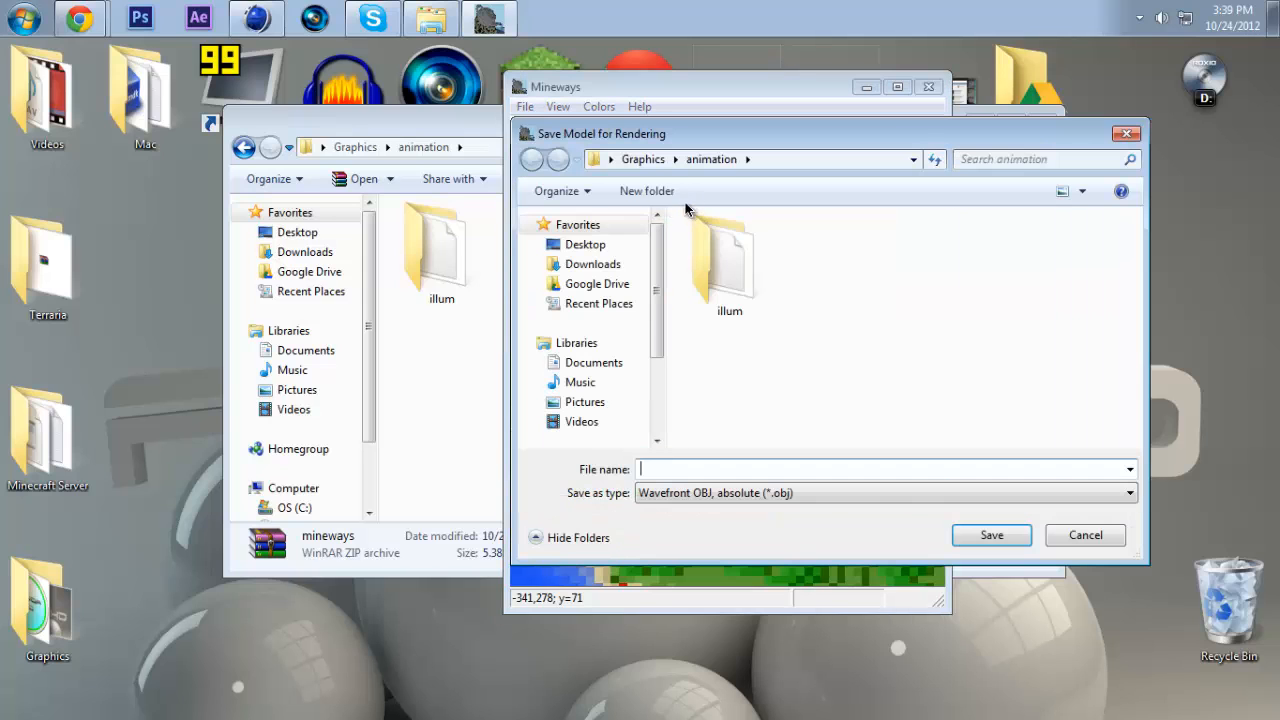
click(967, 537)
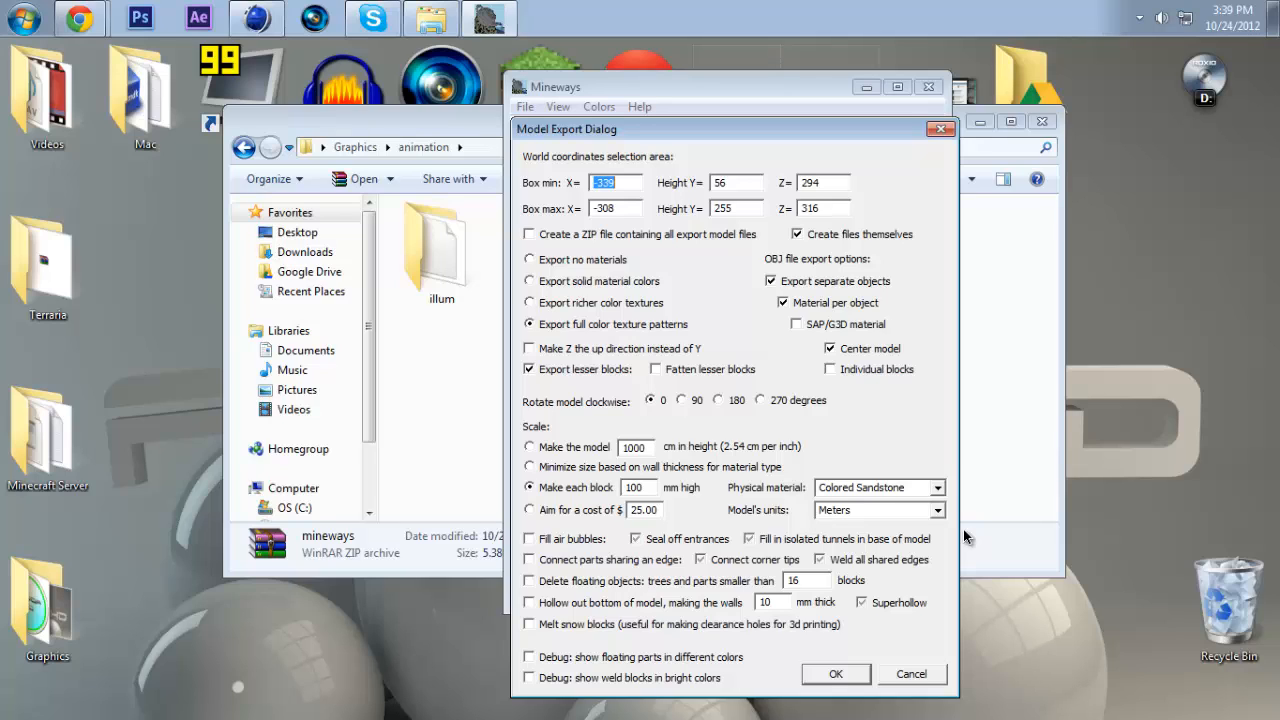
click(821, 670)
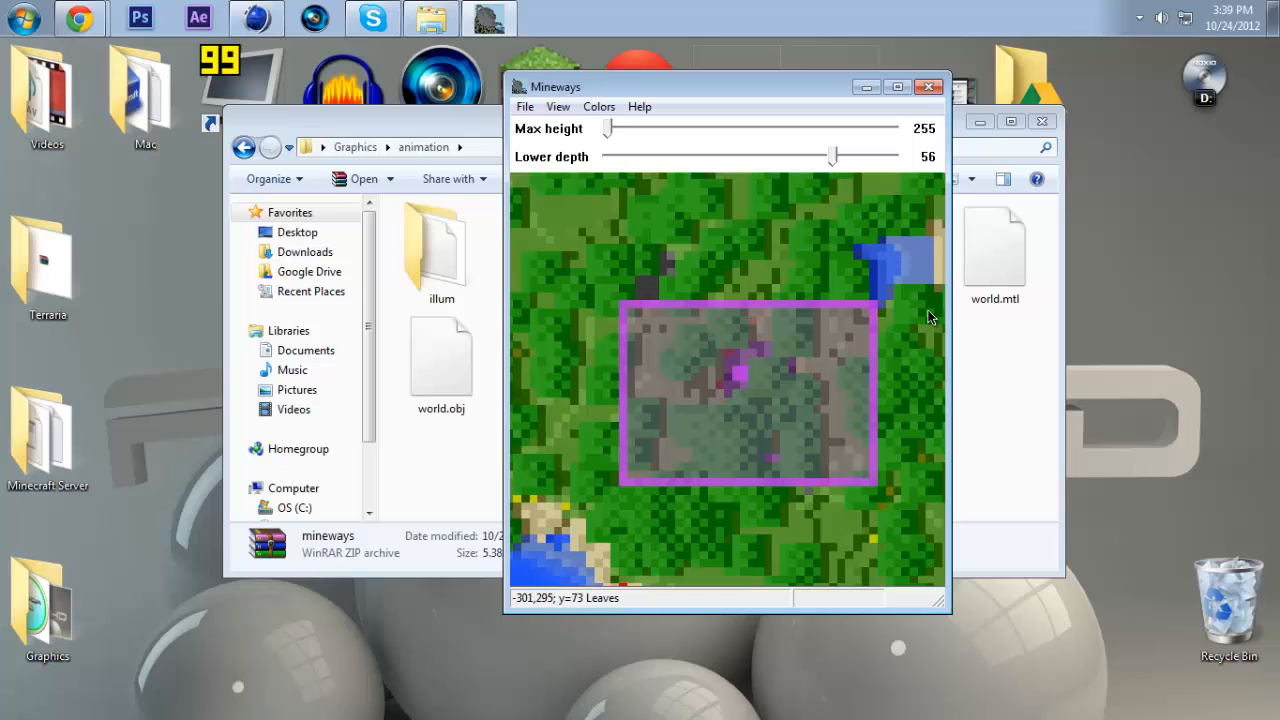
click(928, 89)
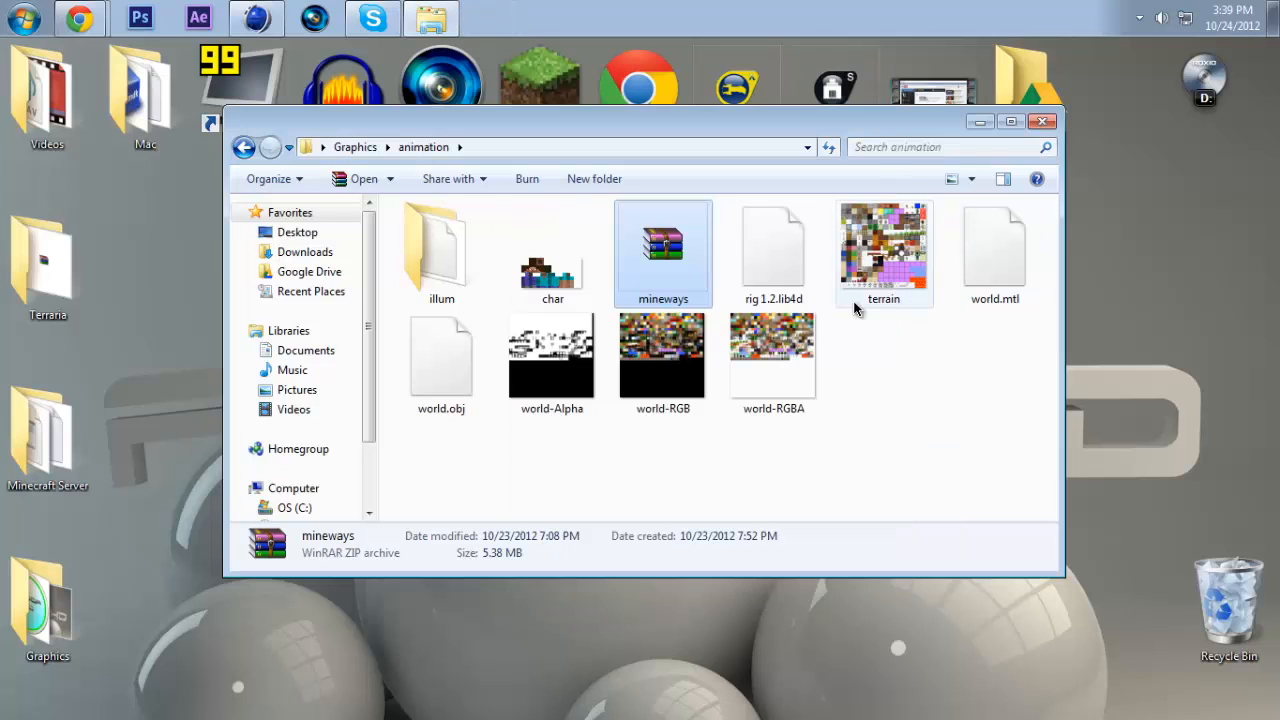
- Open world.obj from the animation folder in CINEMA 4D, importing it at scale 1 in centimeters
drag(963, 401, 928, 320)
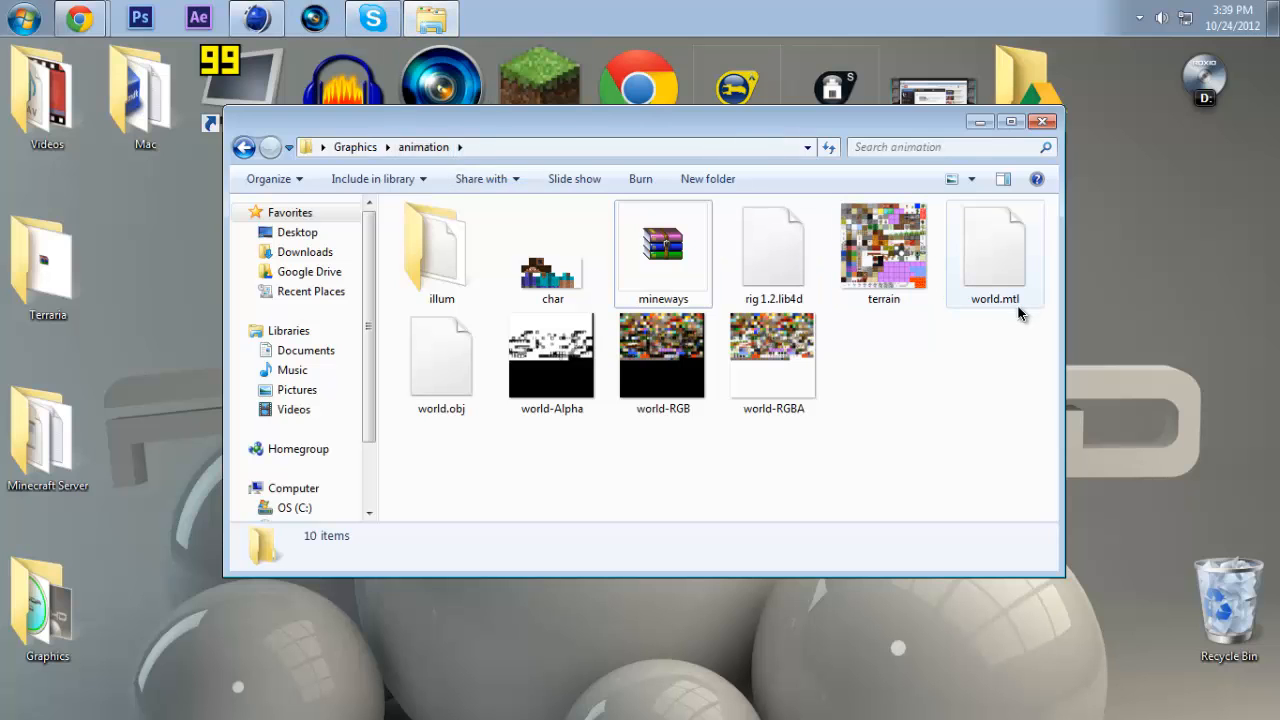
drag(424, 386, 371, 345)
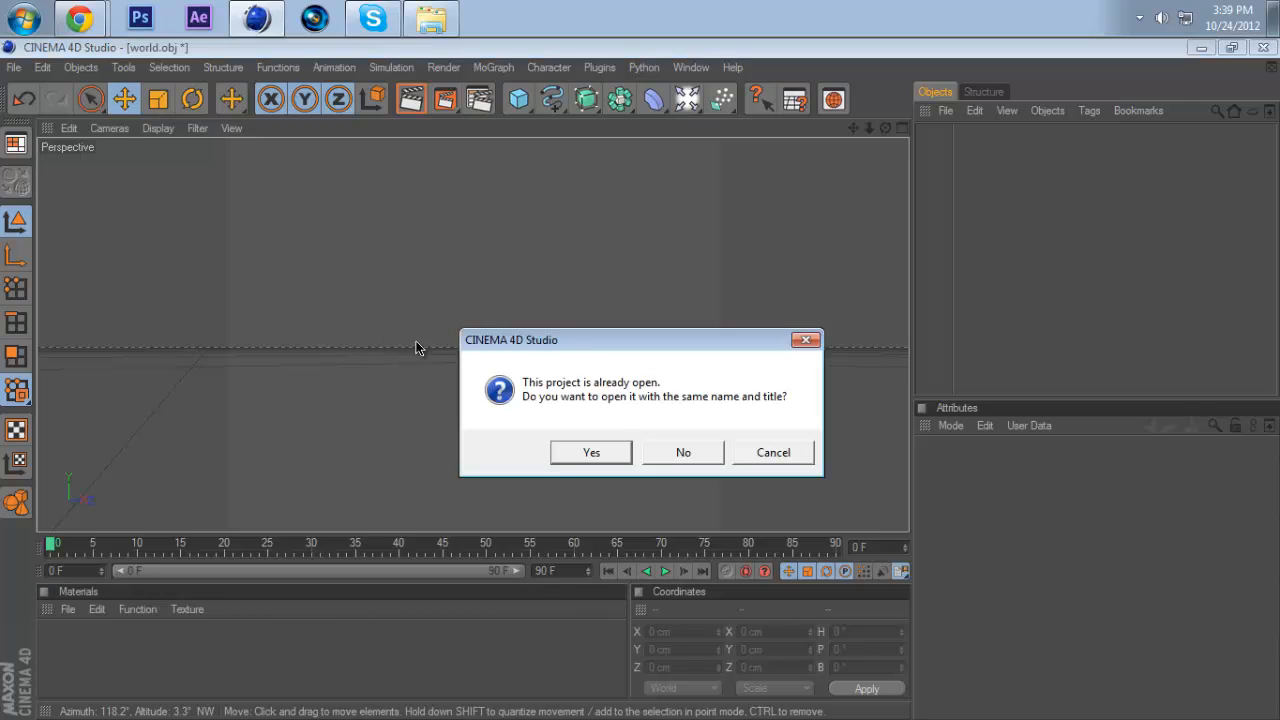
click(572, 452)
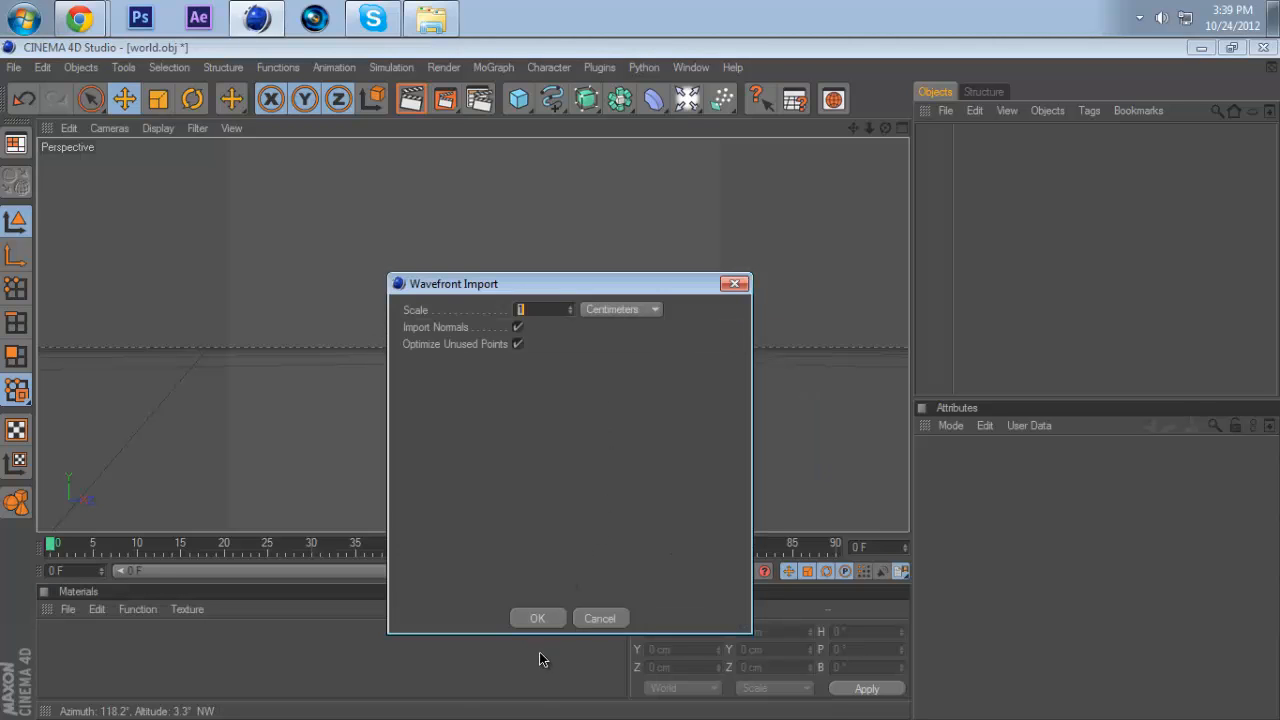
click(537, 618)
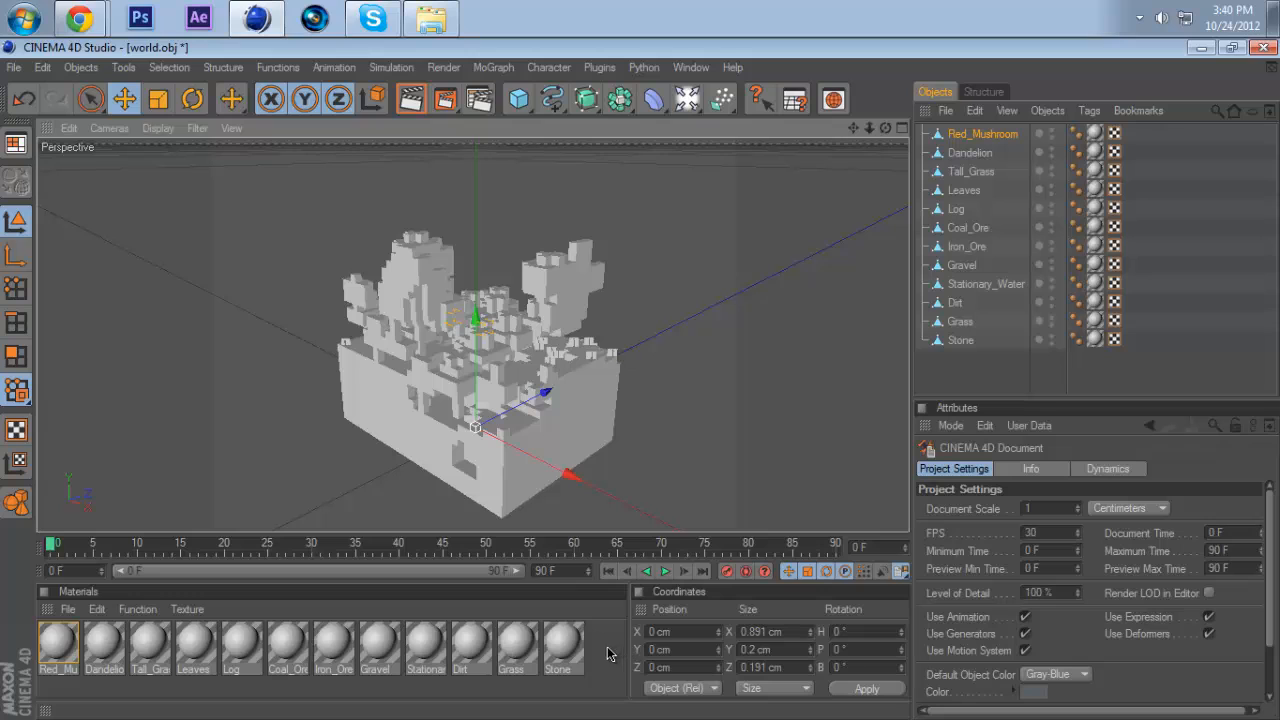
- Select all twelve block materials, turn off their Specular channel and turn on their Alpha channel
drag(607, 646, 54, 649)
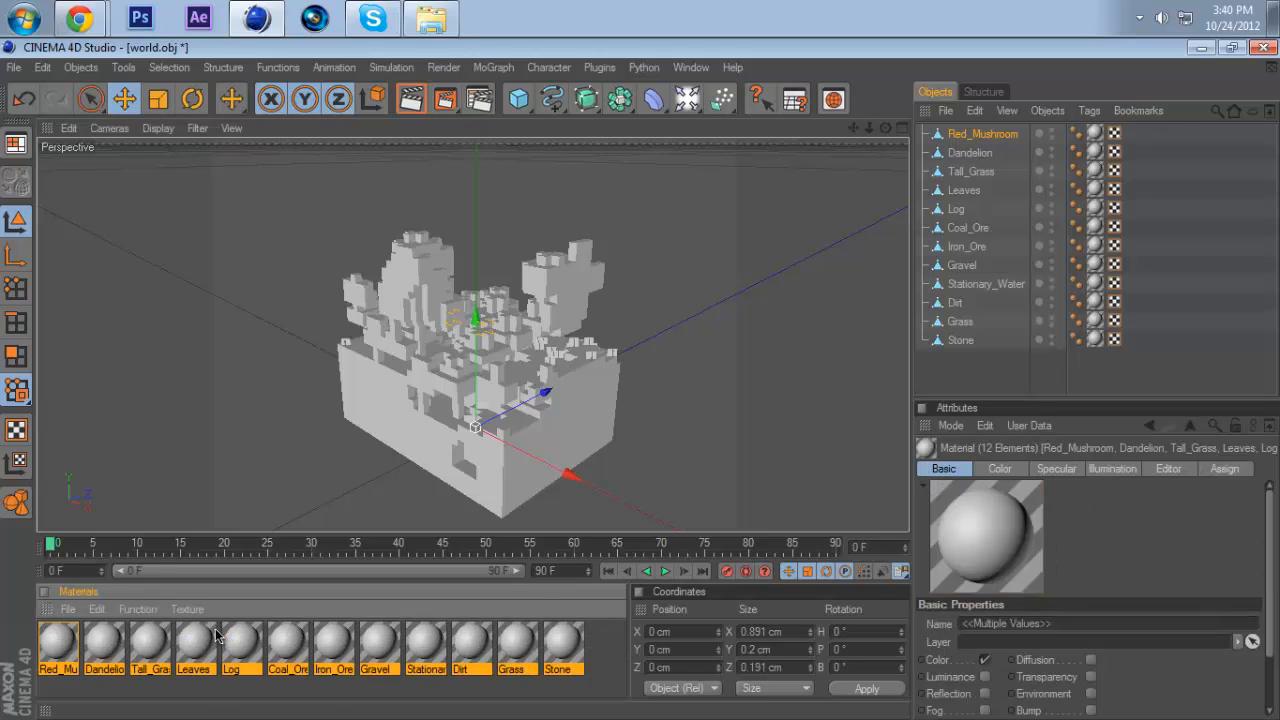
scroll(1032, 657, down, 2)
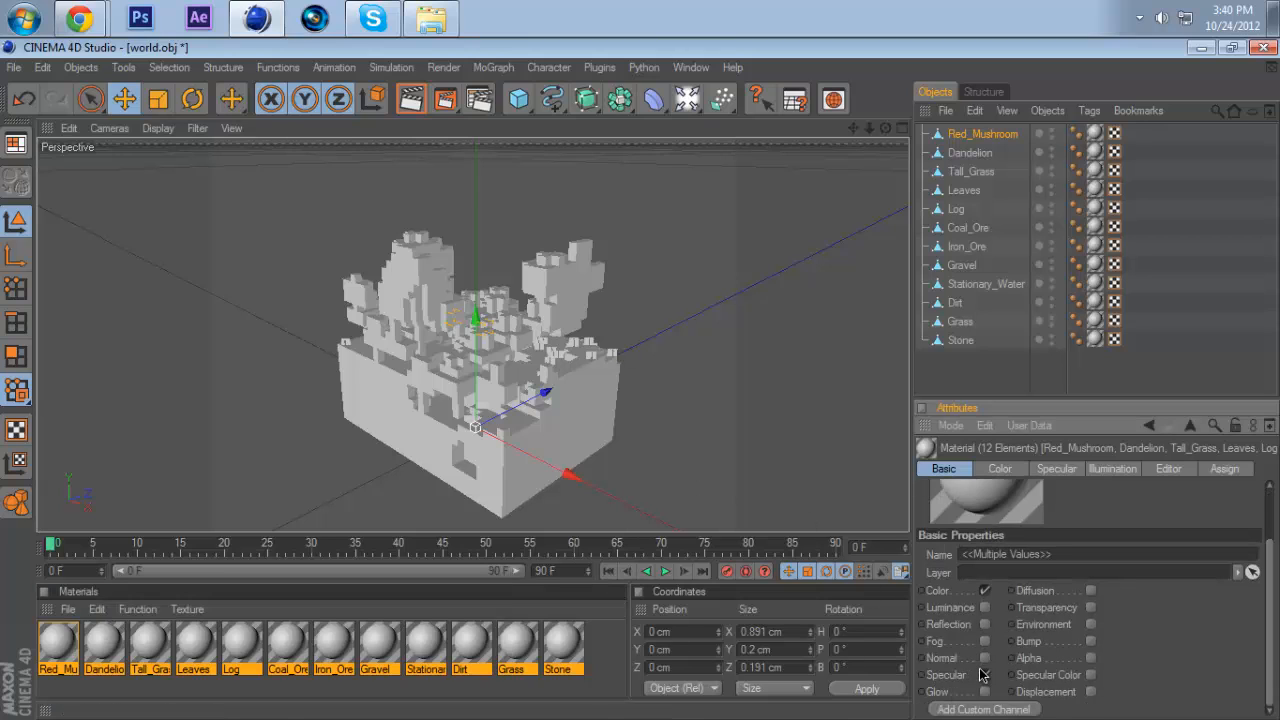
click(984, 675)
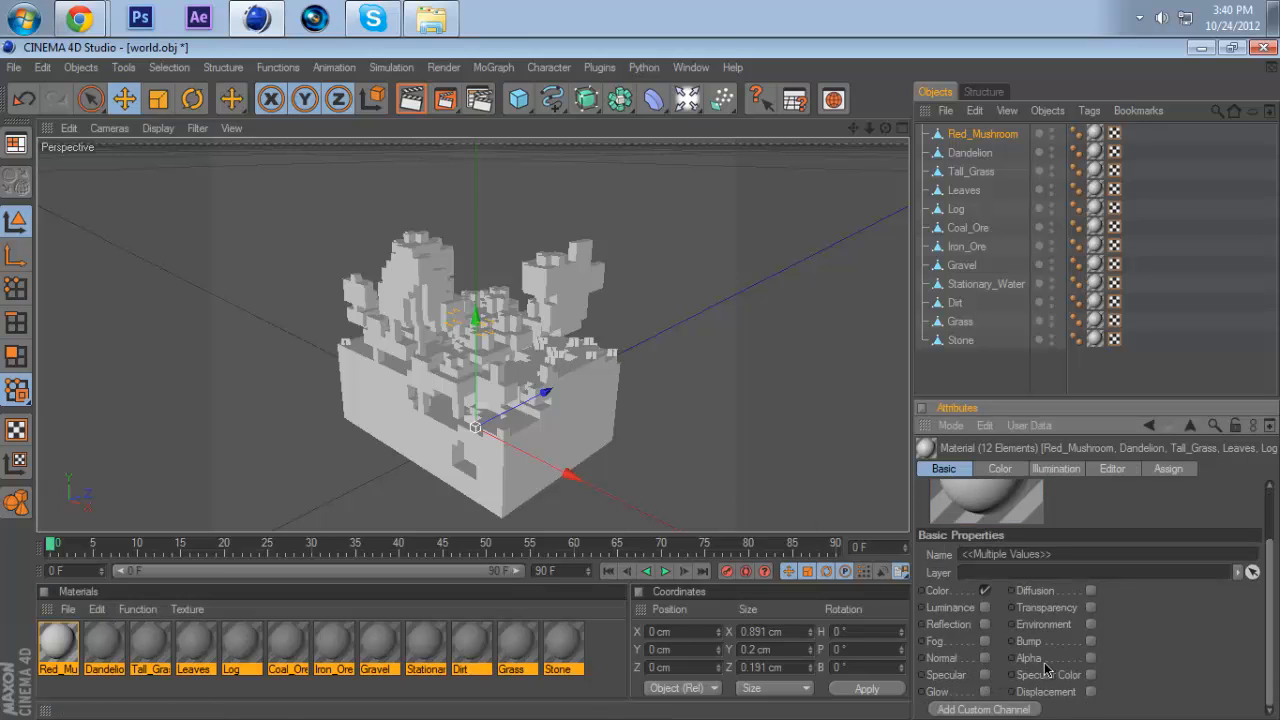
click(1091, 658)
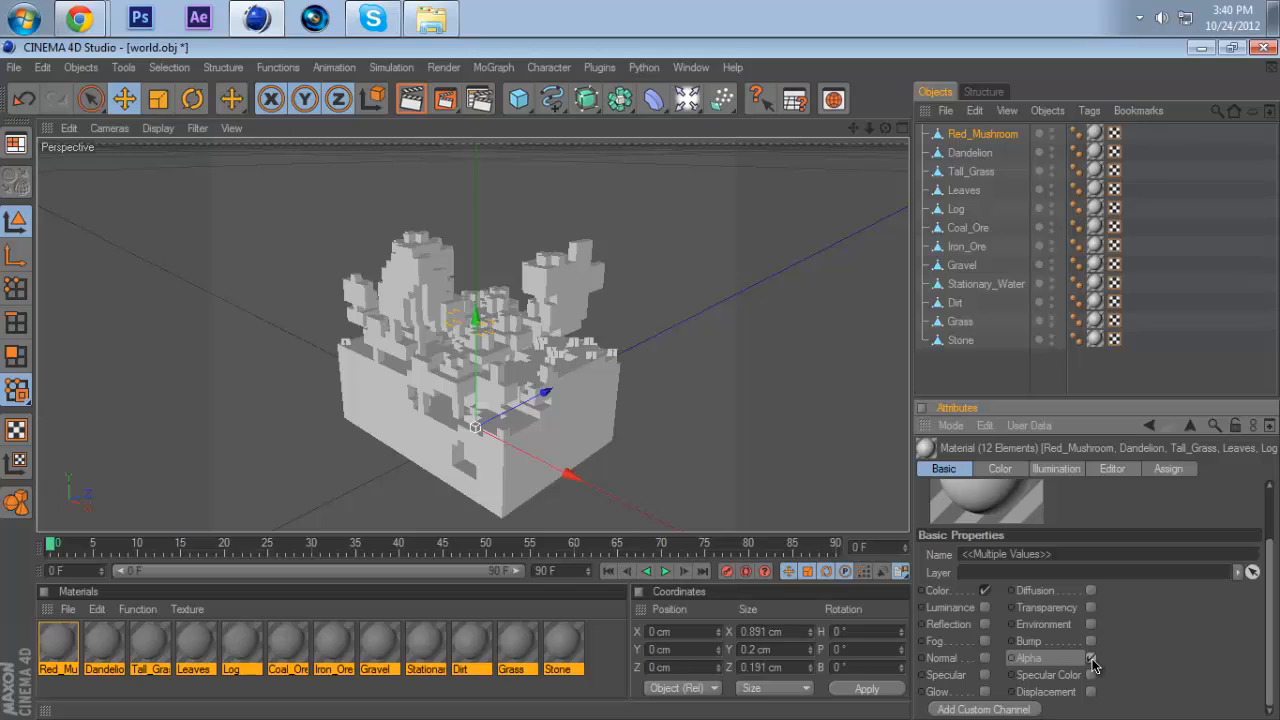
click(997, 469)
click(940, 469)
scroll(1028, 576, down, 2)
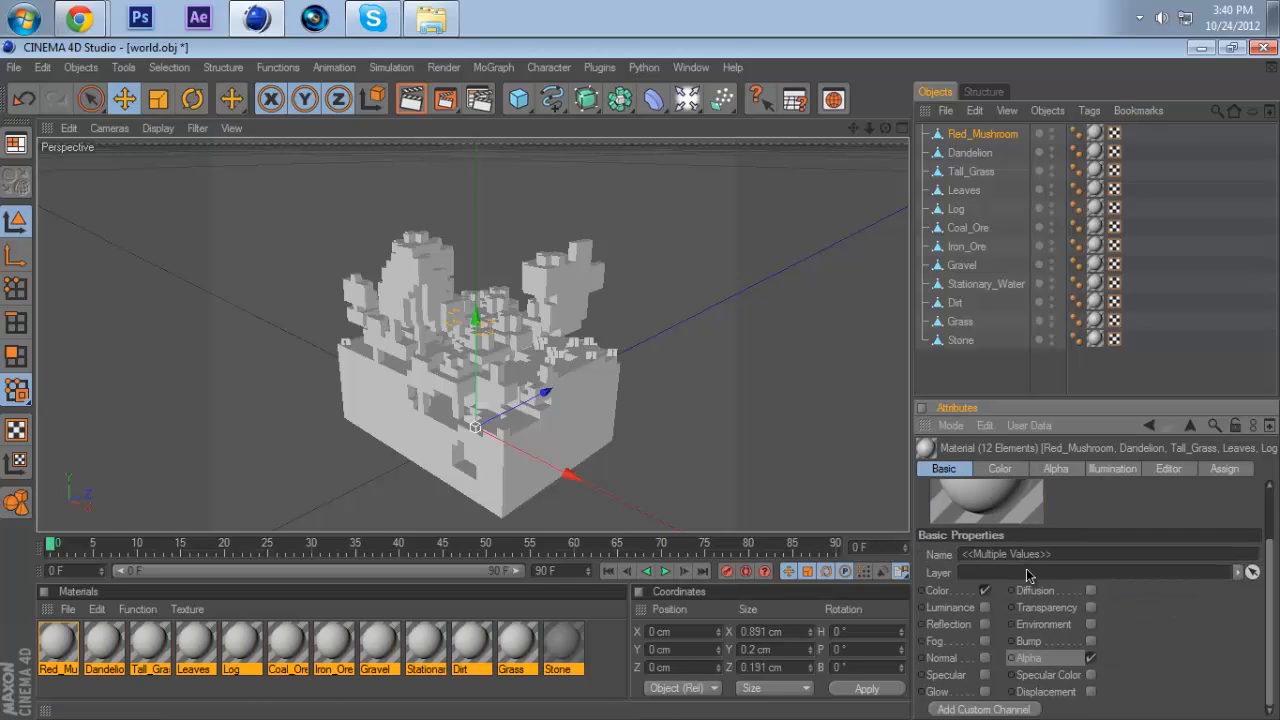
- Load the world-RGB image as the Color channel texture of all selected materials
click(997, 469)
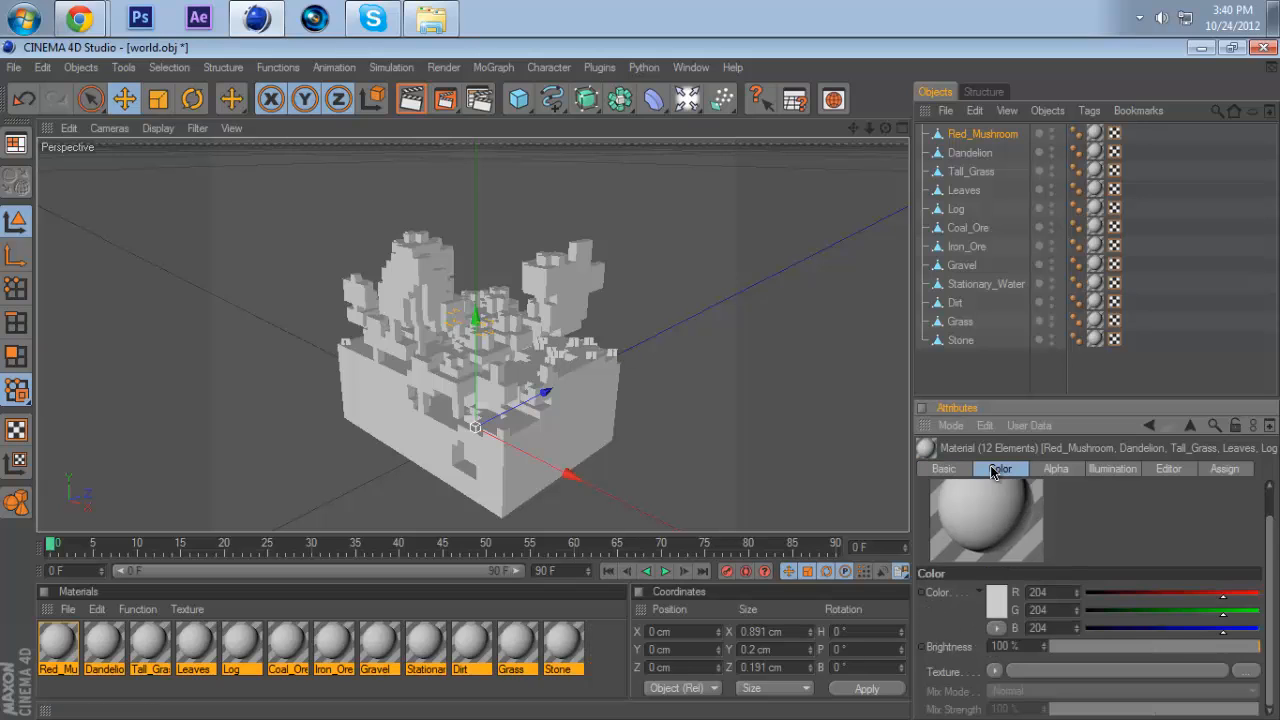
scroll(1020, 558, up, 2)
scroll(1119, 568, down, 2)
click(995, 671)
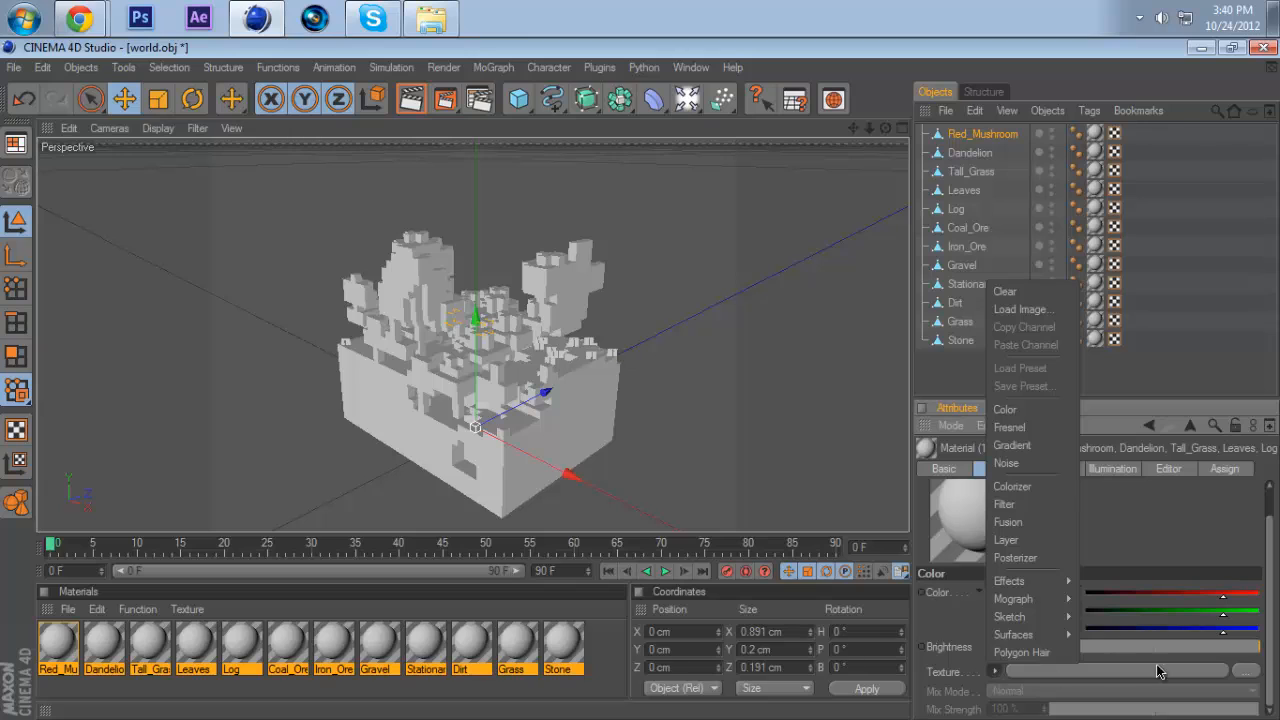
click(1248, 677)
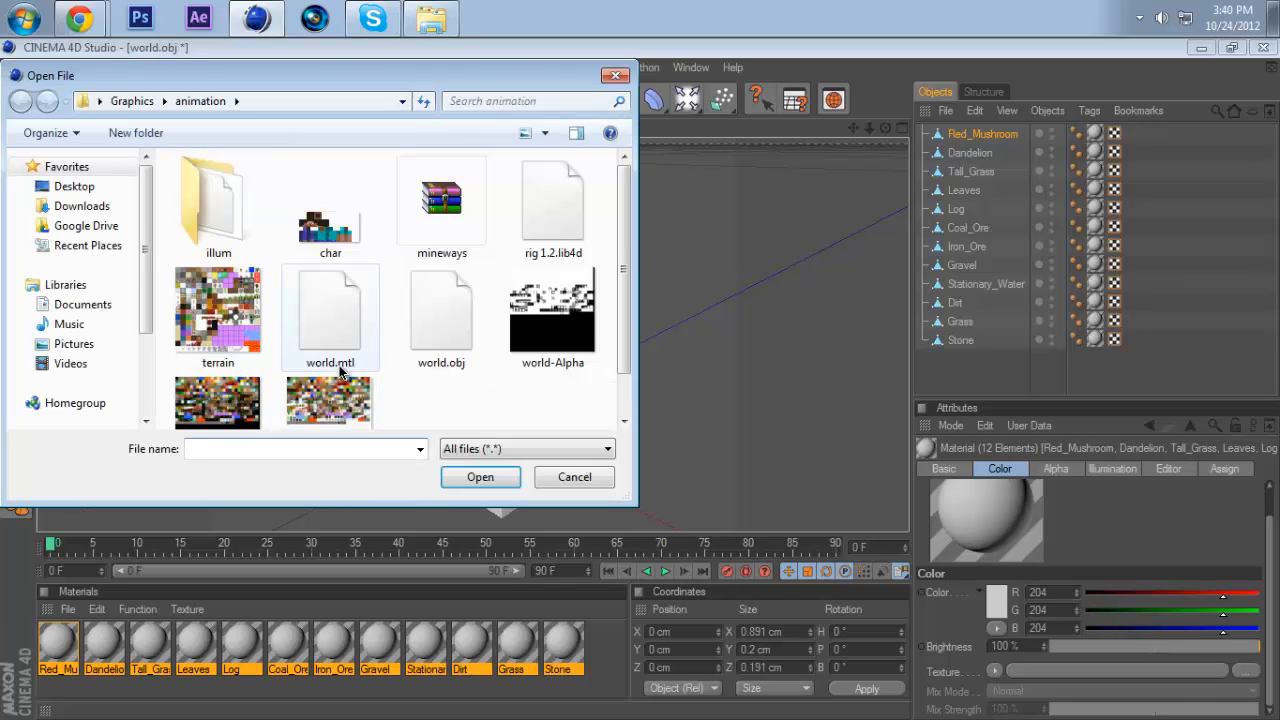
click(217, 400)
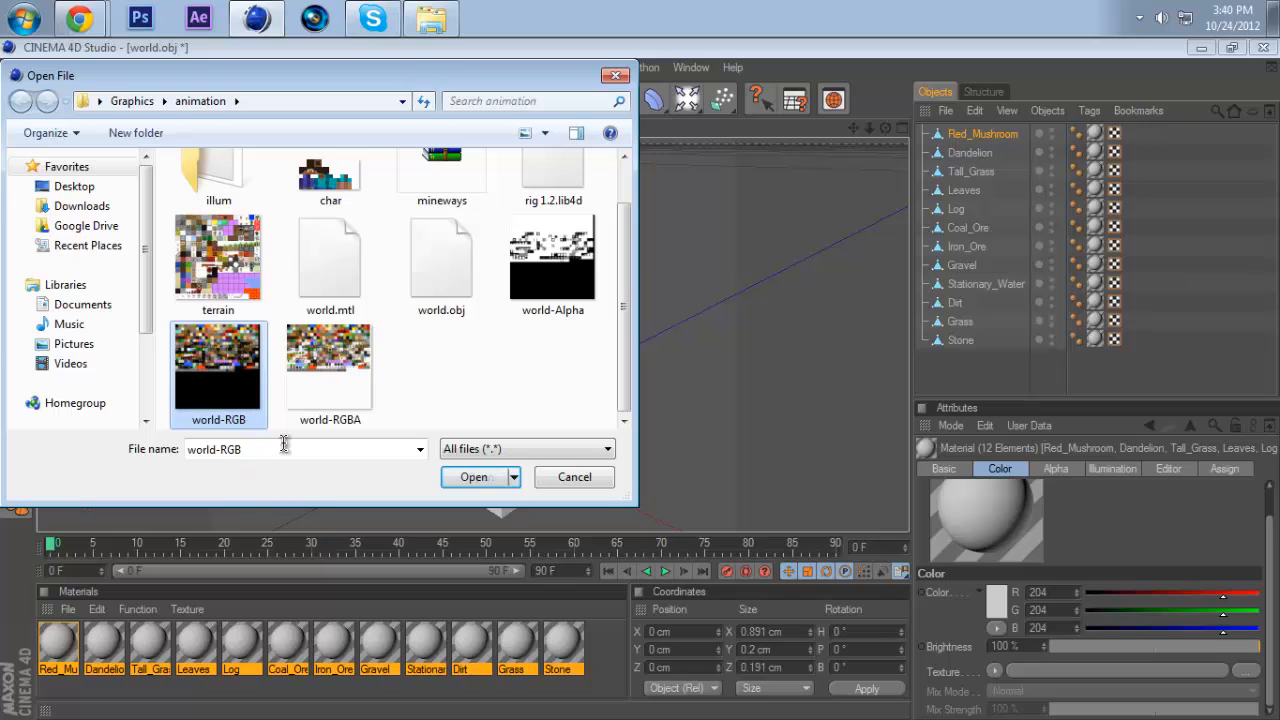
click(467, 479)
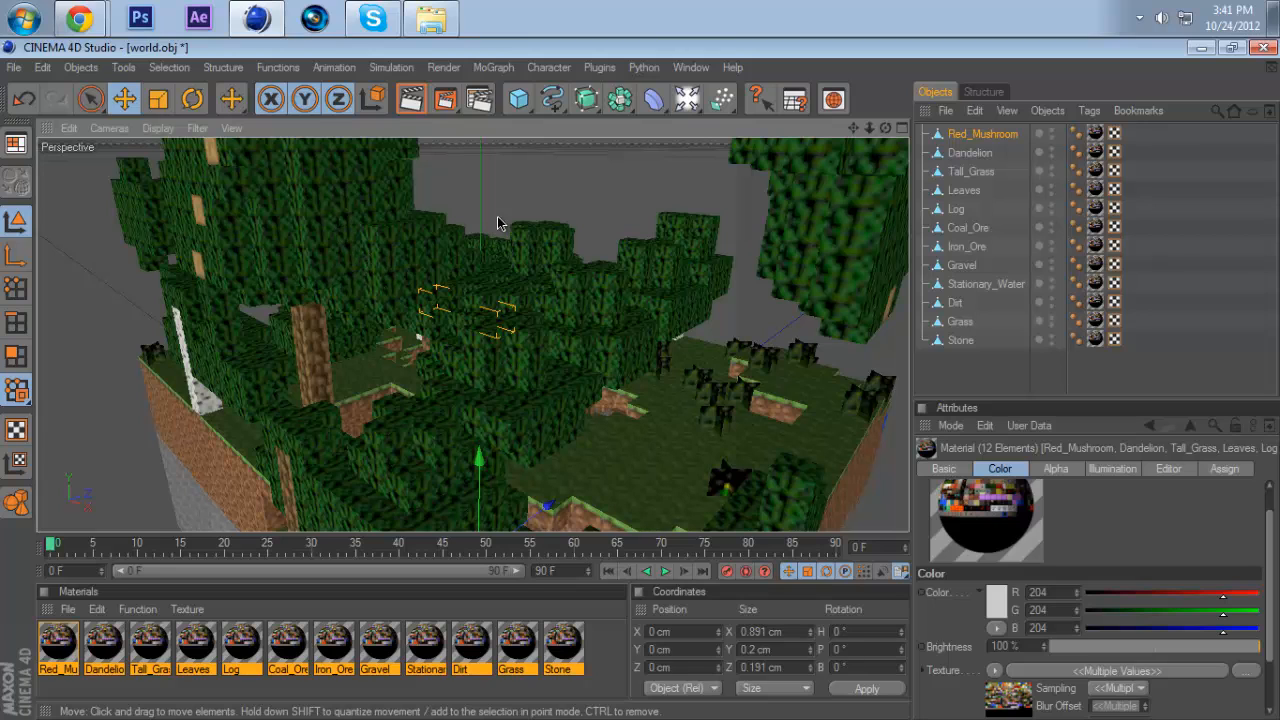
- Render the viewport to check the textures on the model, and select the Leaves object
click(410, 99)
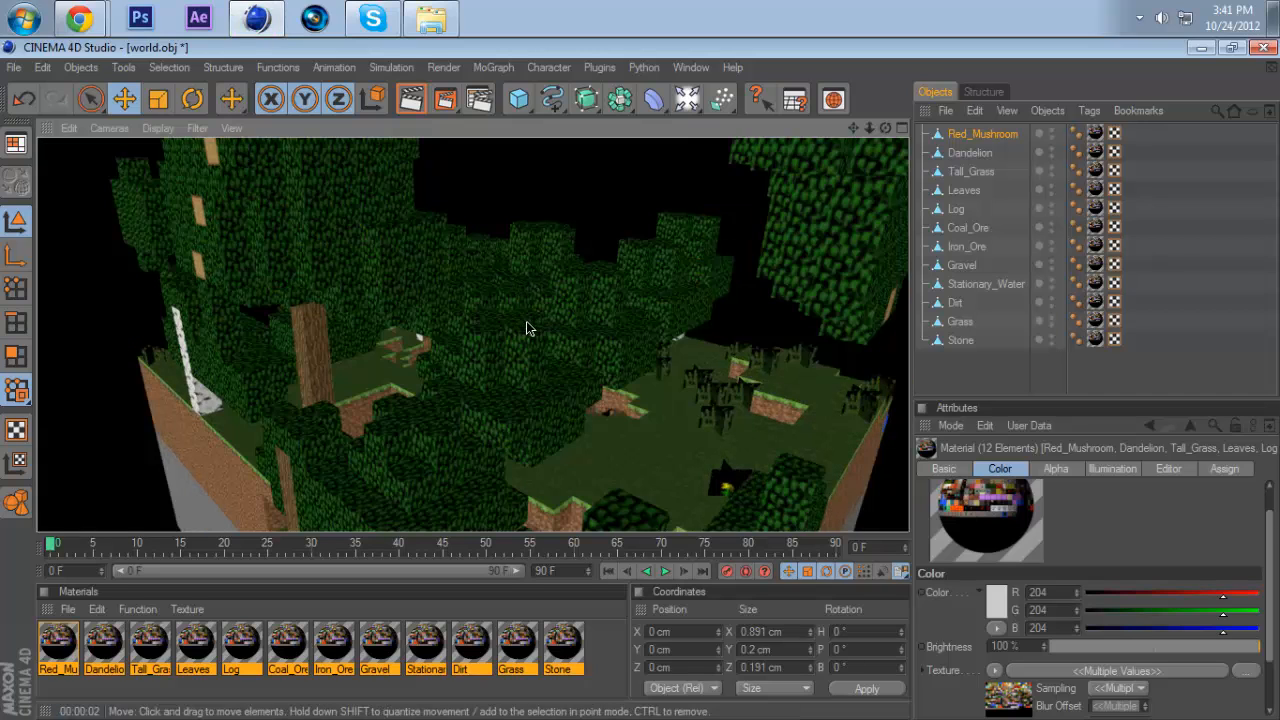
click(727, 388)
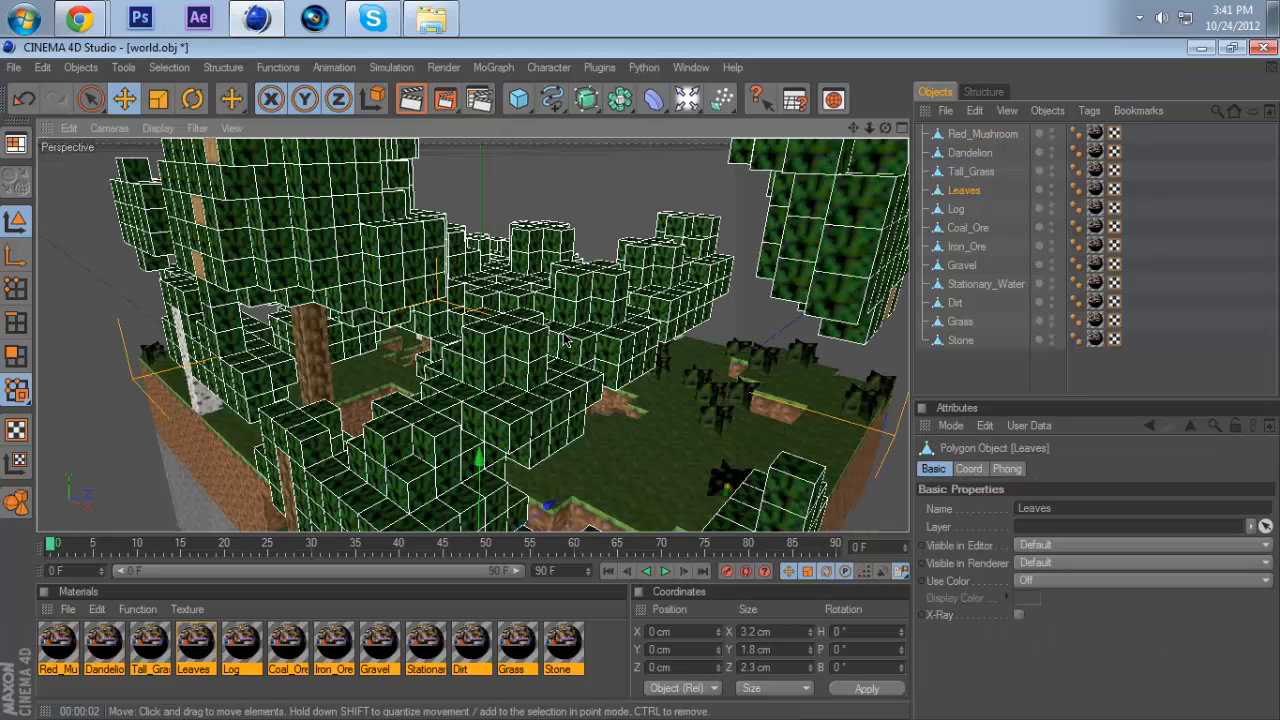
- Examine the textured leaf blocks of the Leaves object up close in the viewport
scroll(568, 358, down, 1)
scroll(568, 359, up, 1)
alt+right_drag(568, 250, 640, 379)
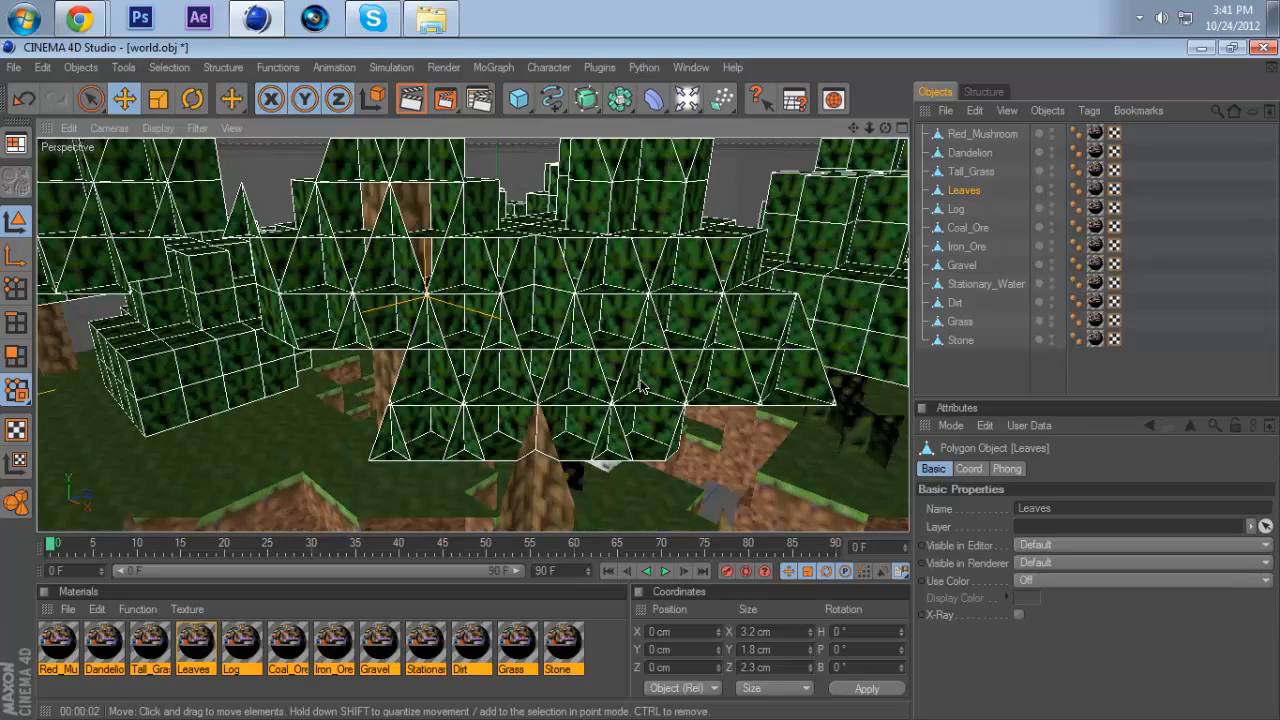
scroll(640, 379, down, 1)
scroll(641, 383, up, 1)
alt+drag(640, 378, 640, 379)
drag(570, 246, 640, 380)
key(ctrl+z)
key(ctrl+z)
key(ctrl+z)
key(ctrl+z)
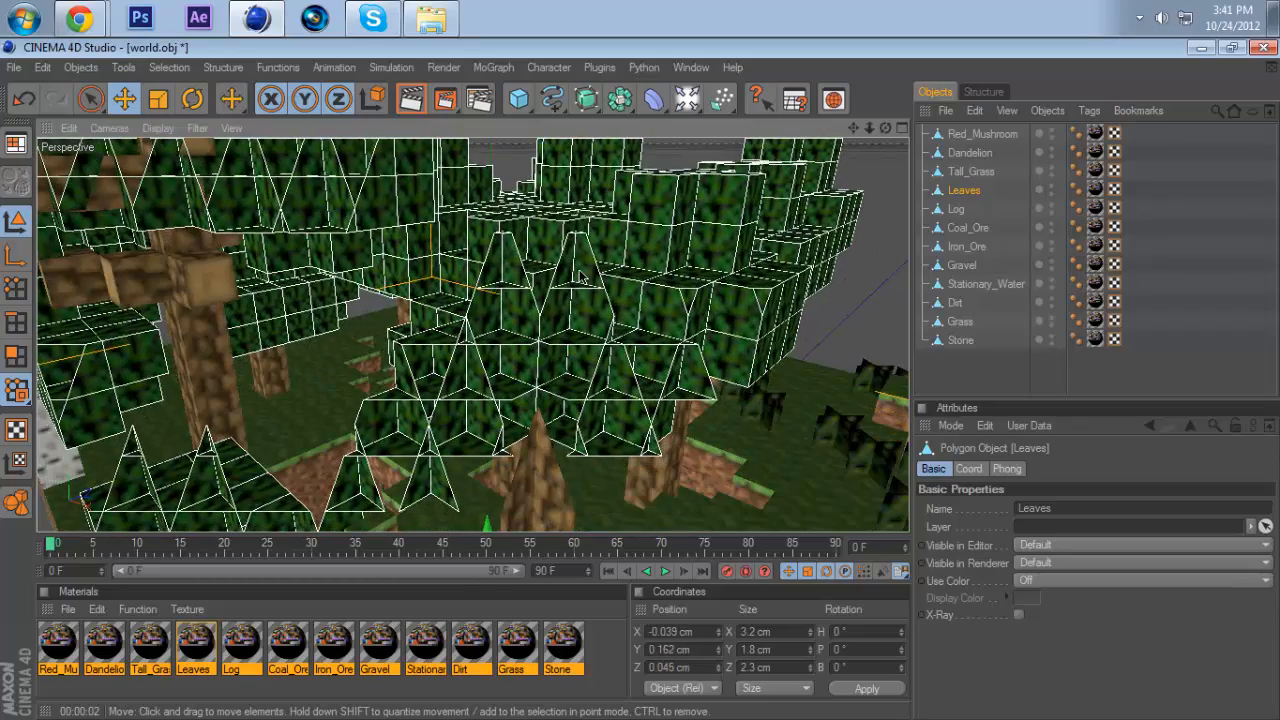
- Deselect the Leaves object and place the Stone material ahead of the Dirt material
click(535, 173)
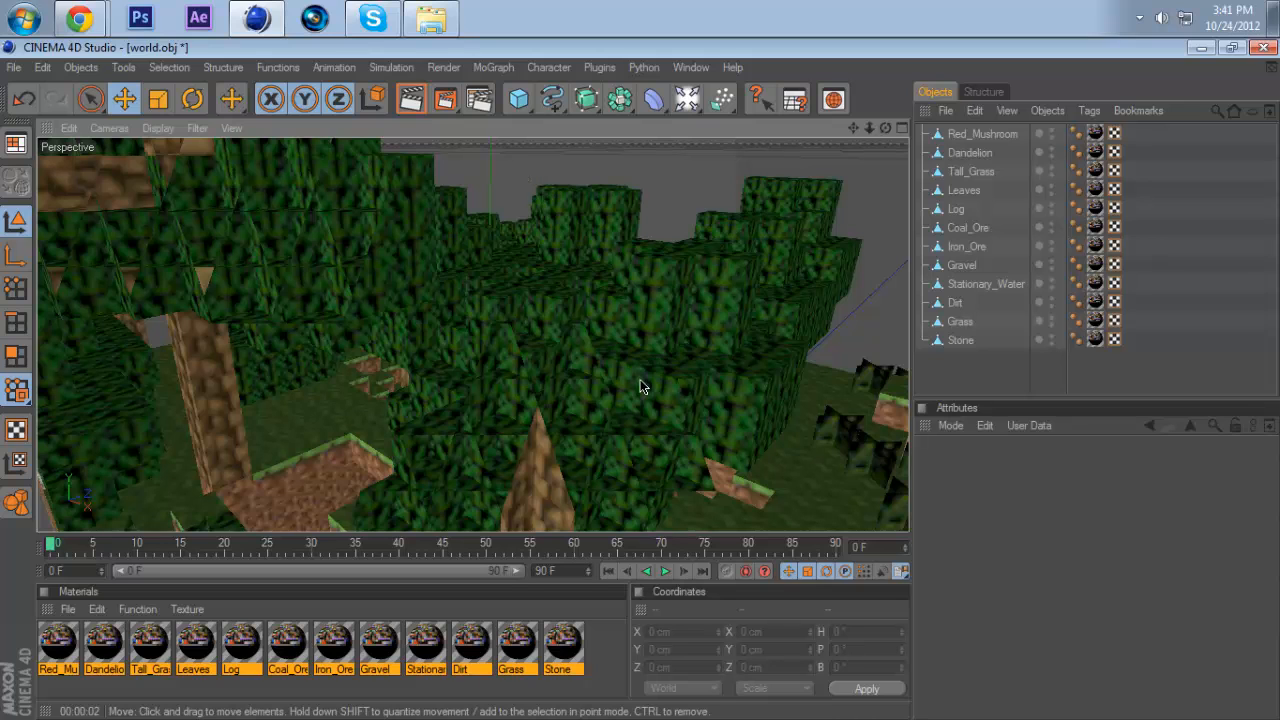
mouse_move(640, 380)
alt+right_down()
mouse_move(515, 192)
mouse_move(640, 379)
alt+right_up()
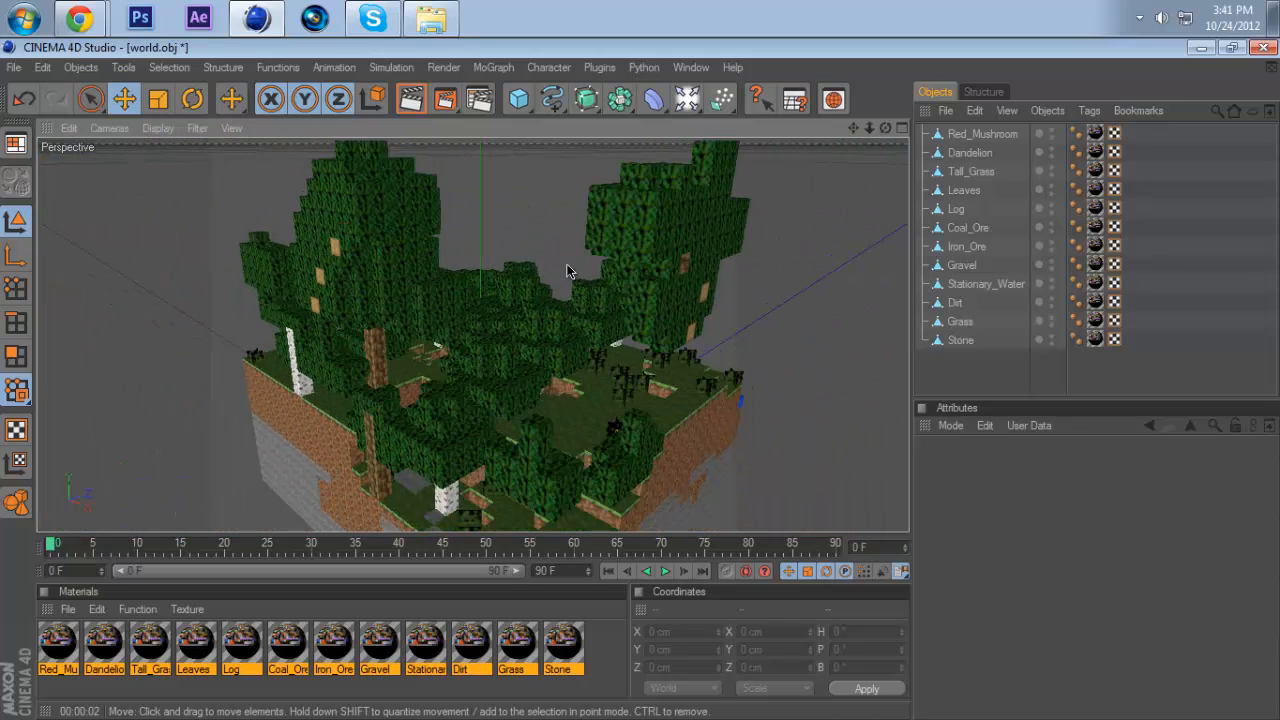
click(470, 645)
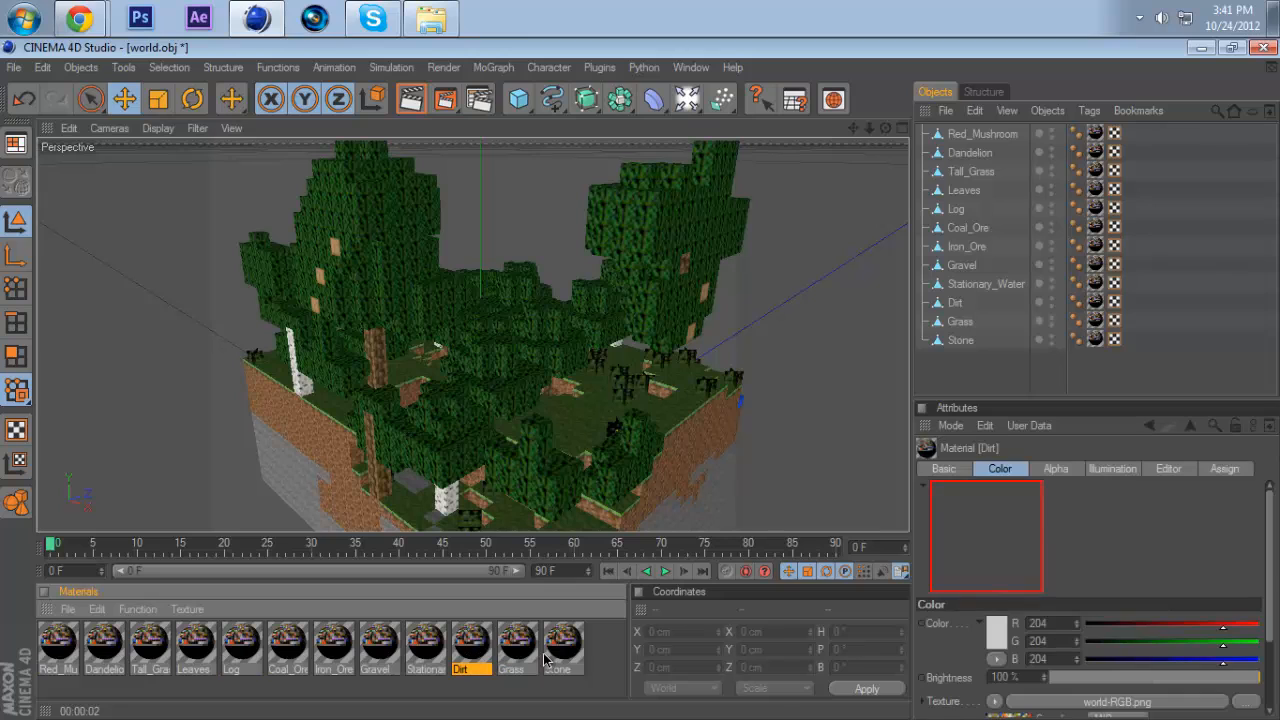
drag(562, 648, 462, 648)
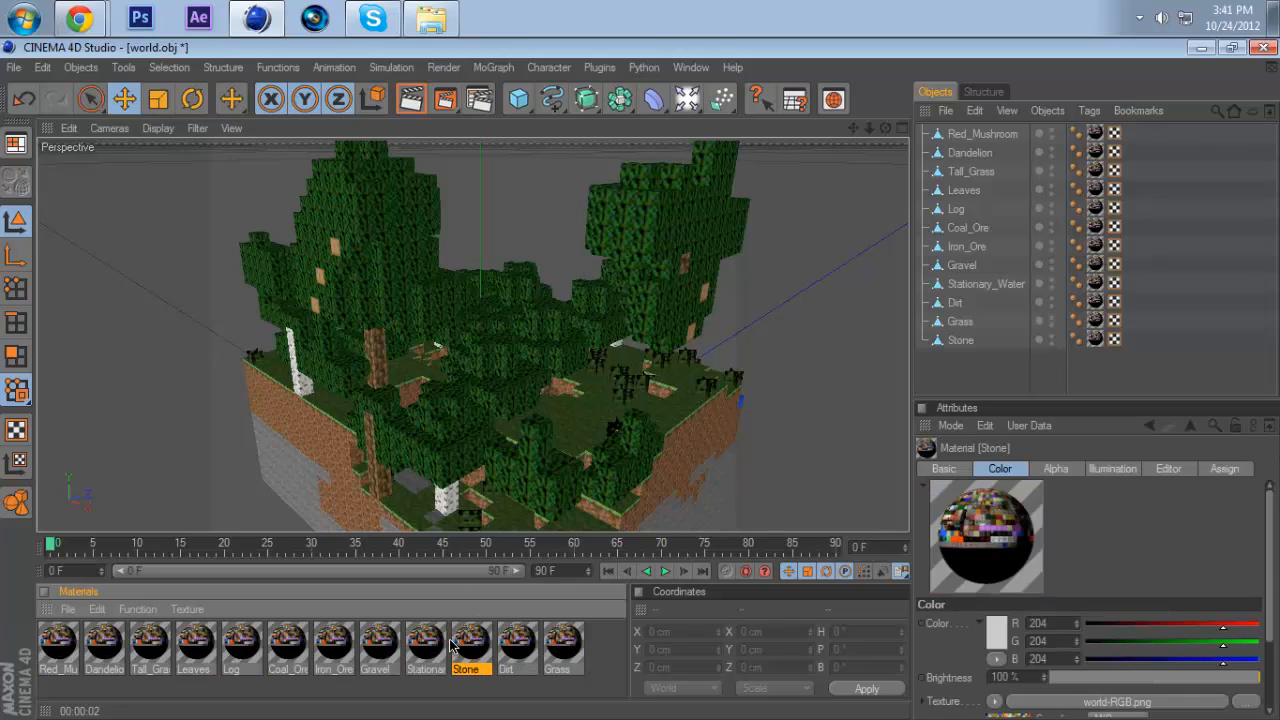
- Reselect all twelve block materials and set the sampling of their Color channel texture to None
drag(604, 656, 38, 650)
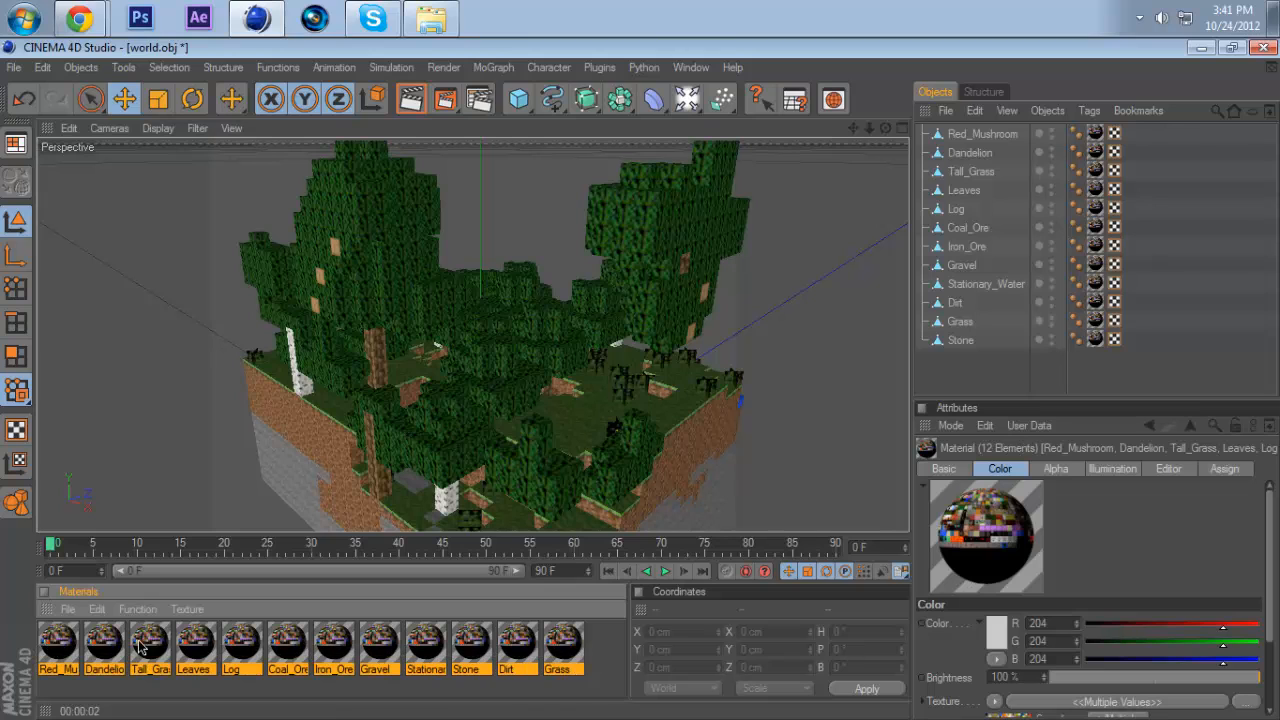
click(1070, 471)
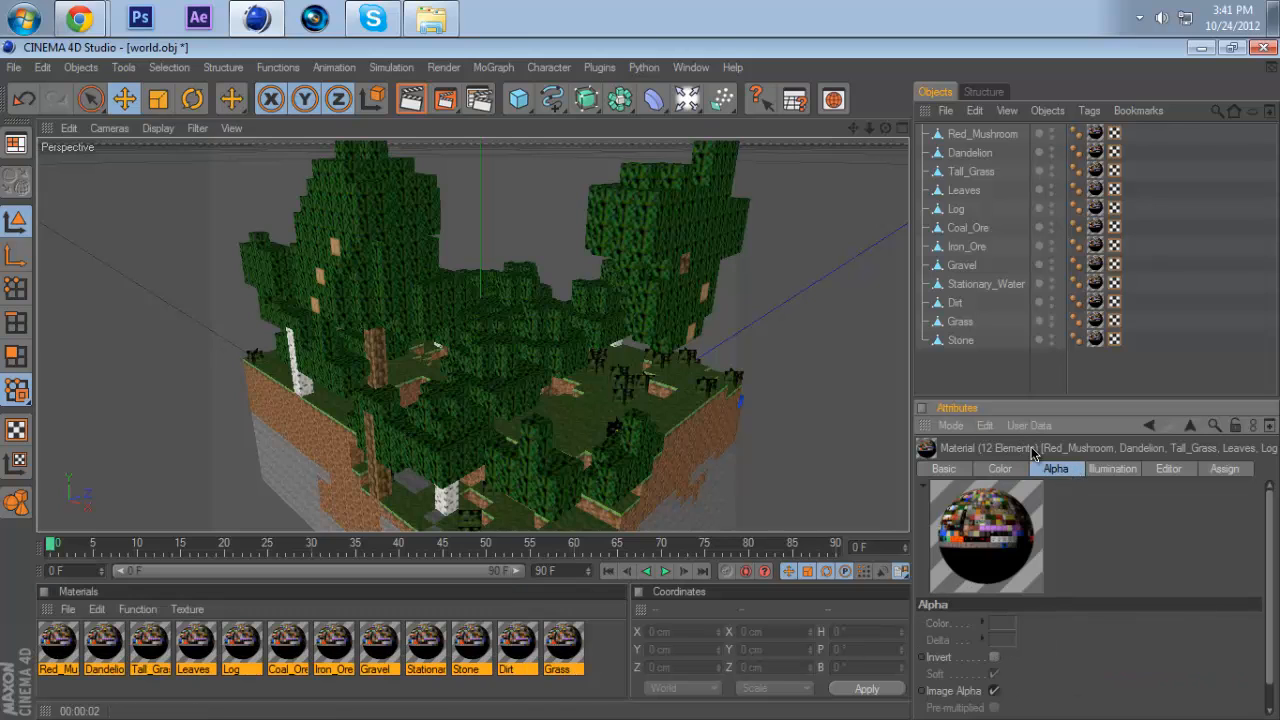
click(1000, 469)
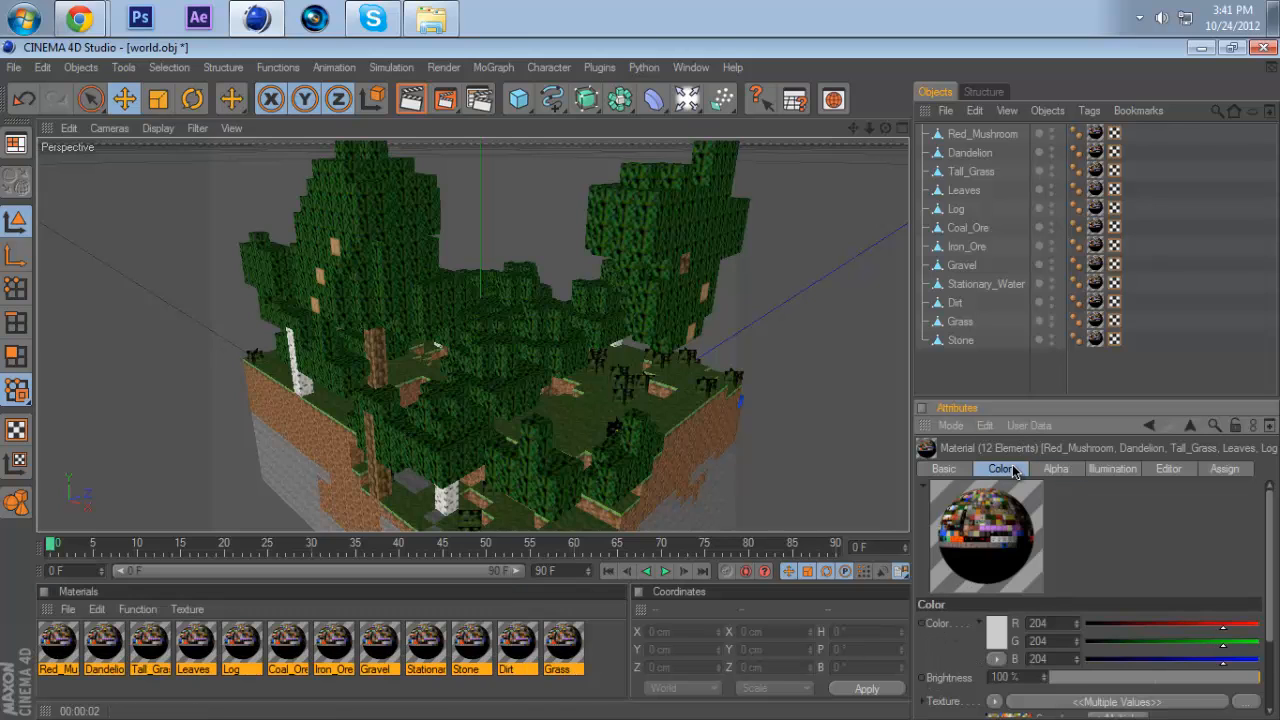
double_click(1024, 677)
click(1015, 678)
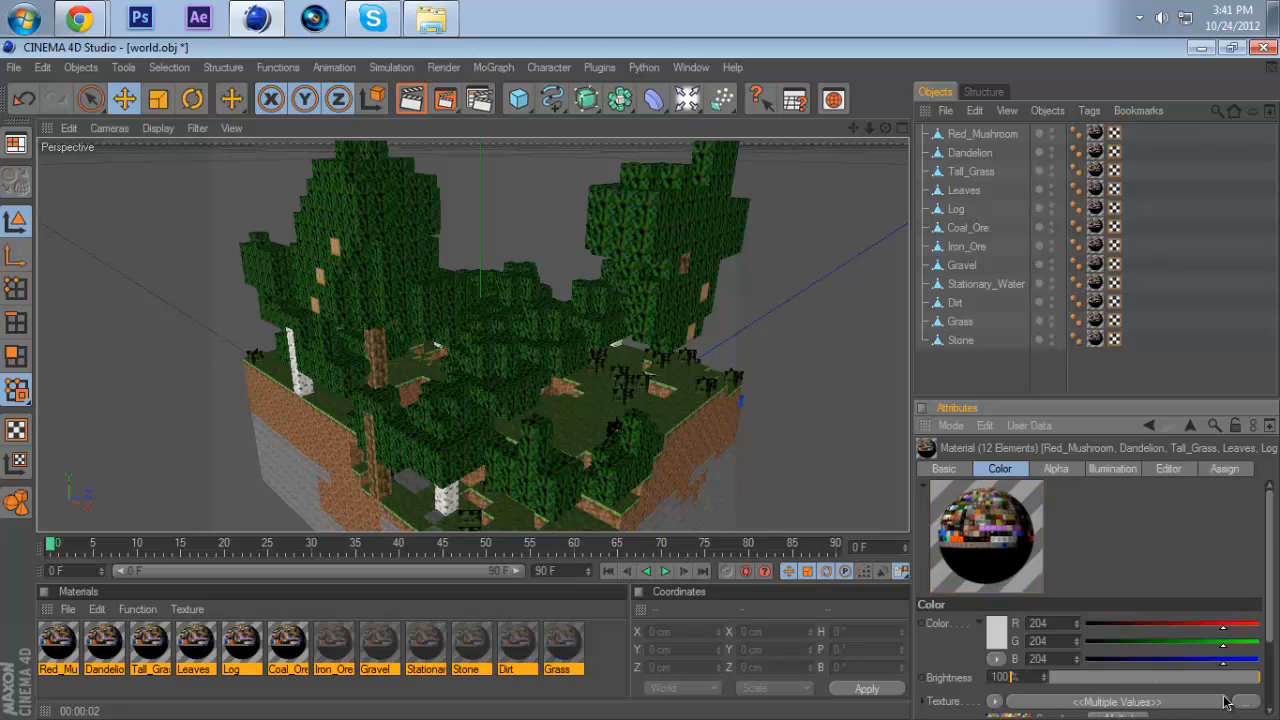
drag(1272, 555, 1273, 632)
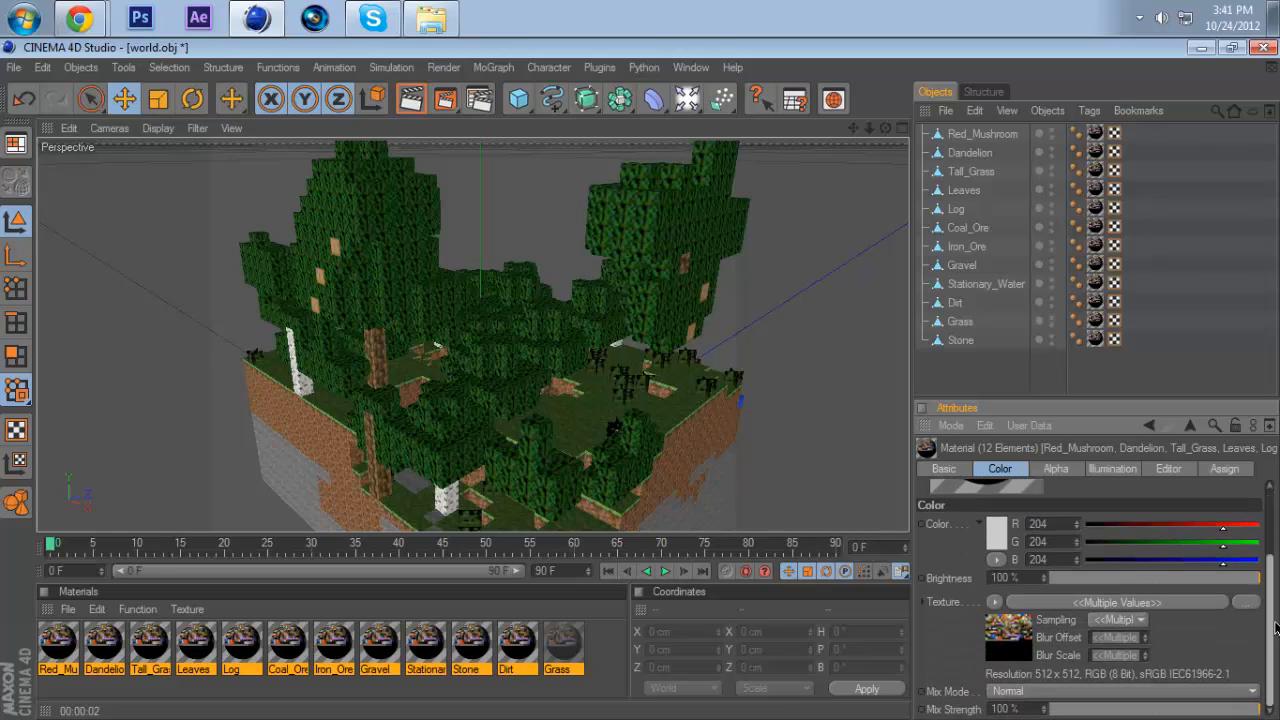
click(1113, 622)
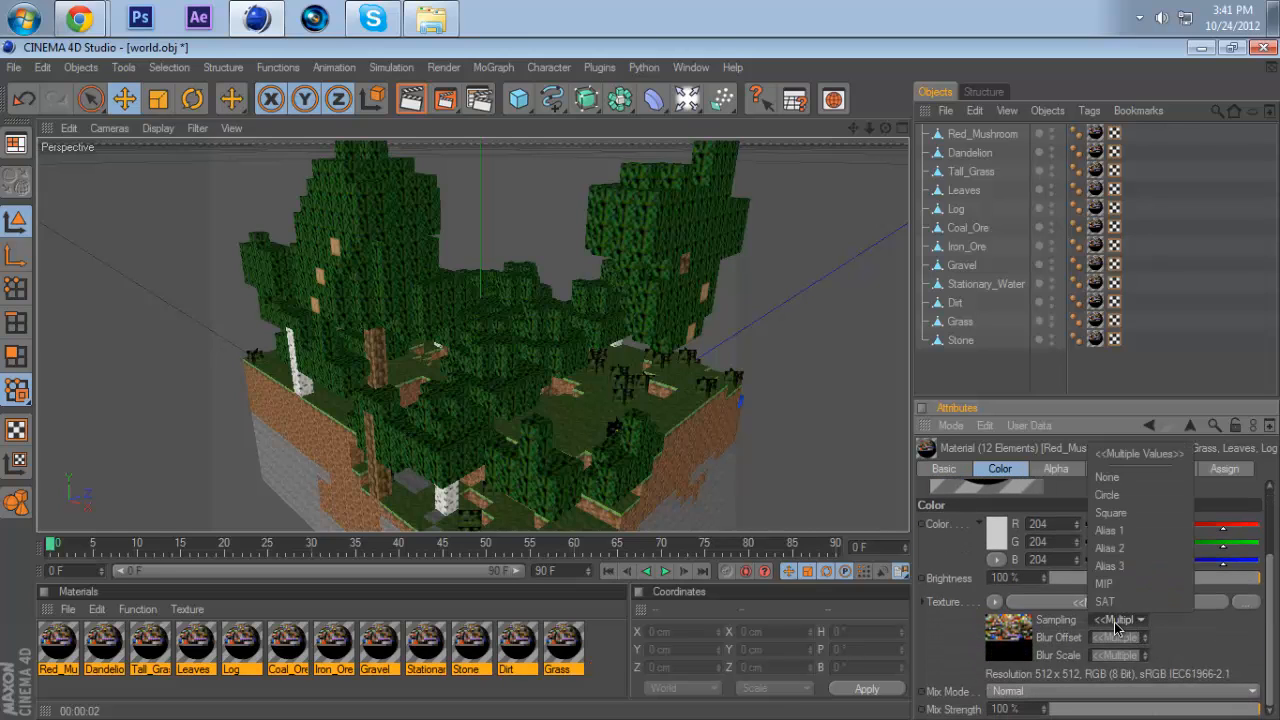
click(1122, 478)
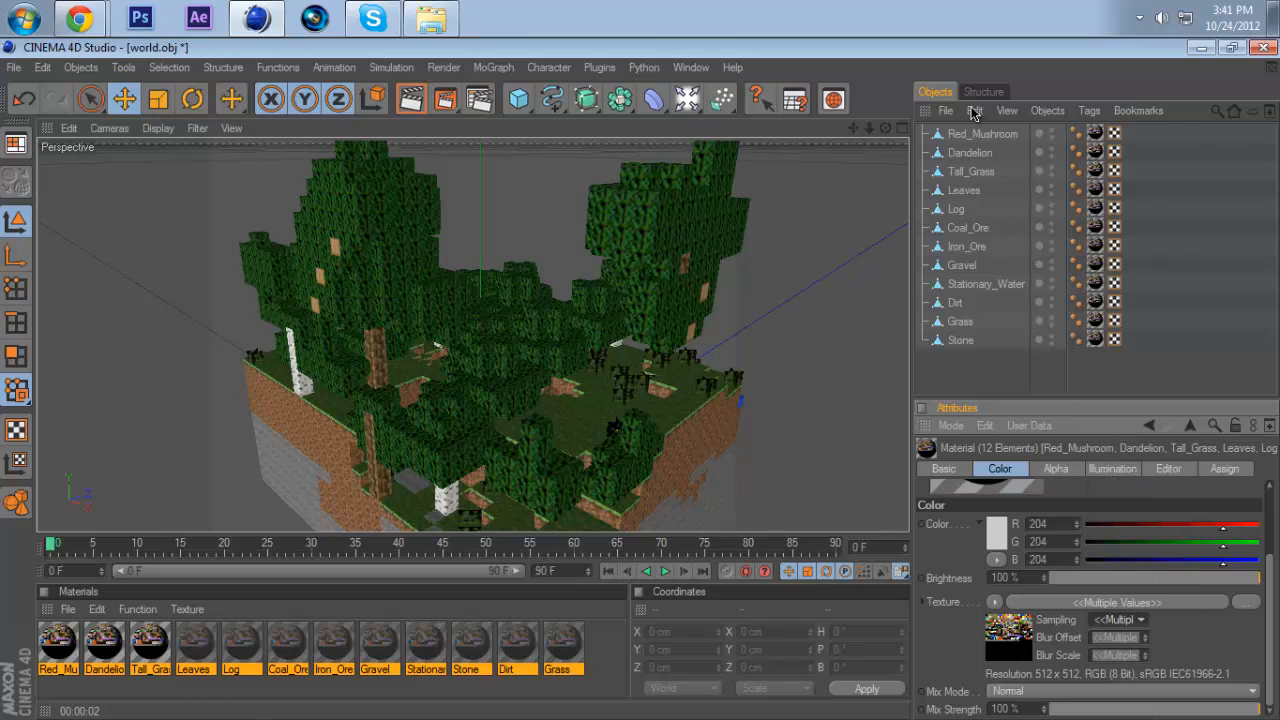
- Load the world-RGBA image as the Alpha channel texture of all selected materials and set its sampling to None
click(1052, 470)
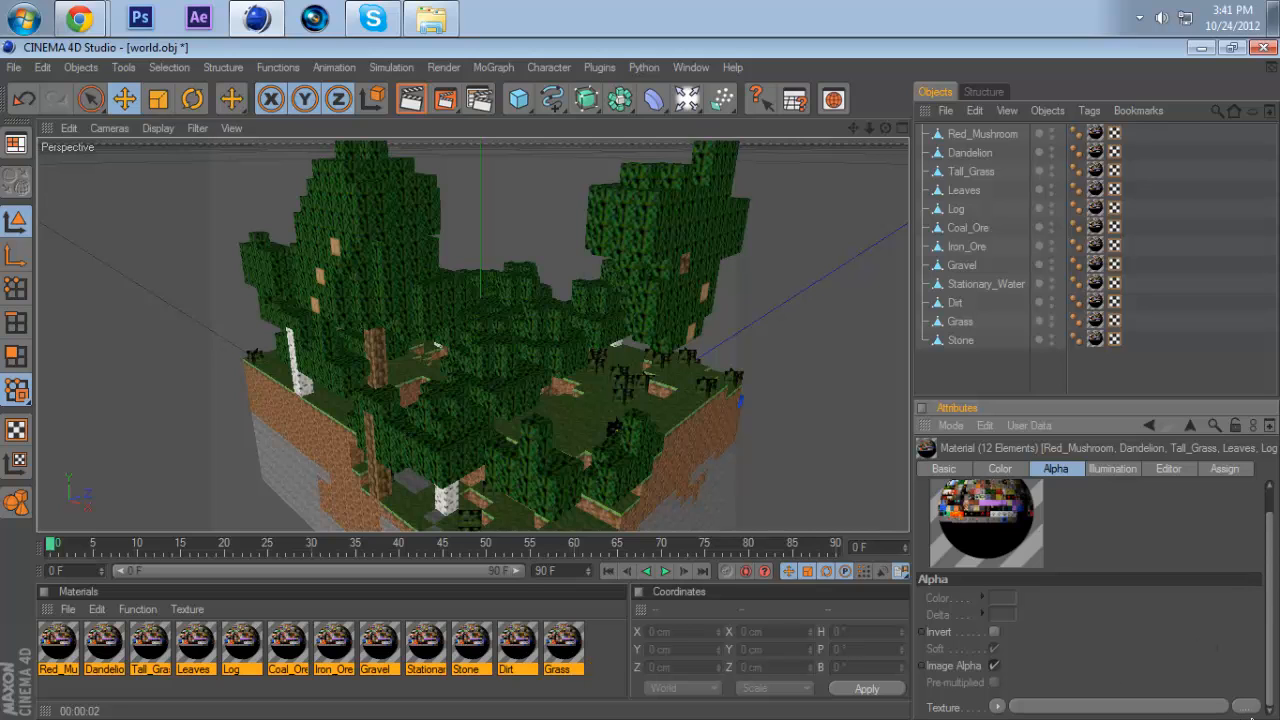
click(1247, 706)
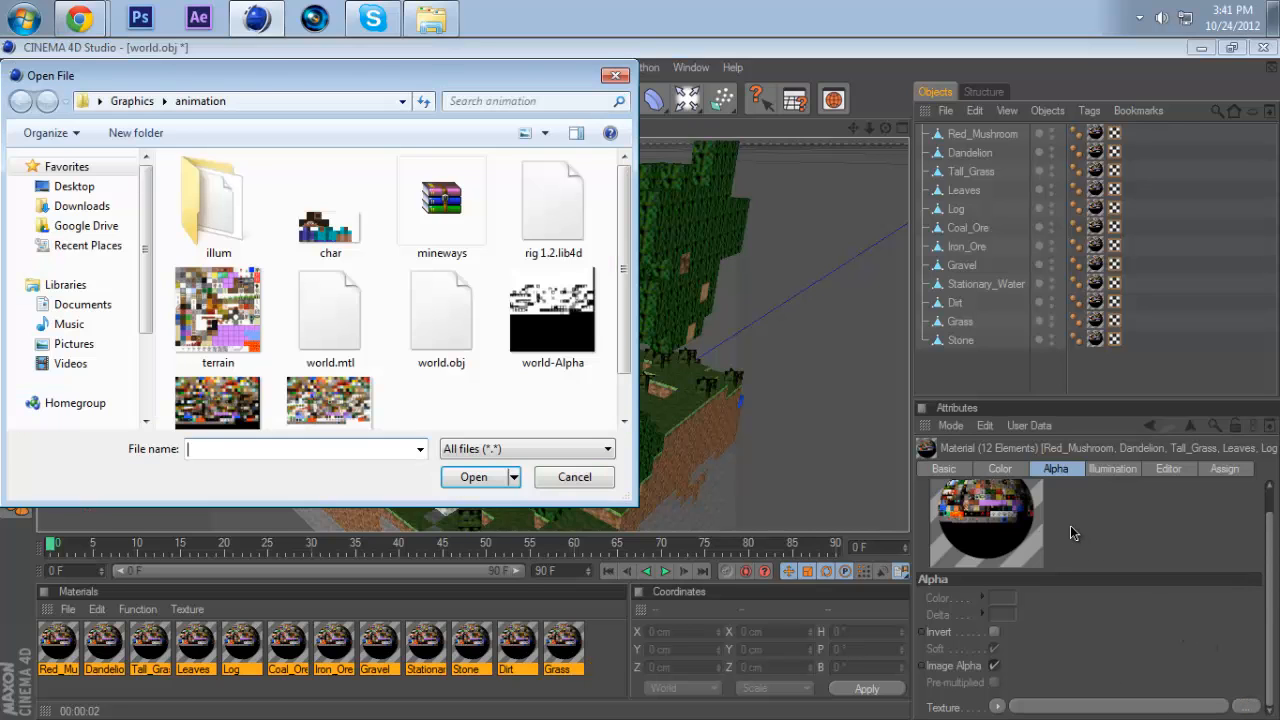
click(322, 402)
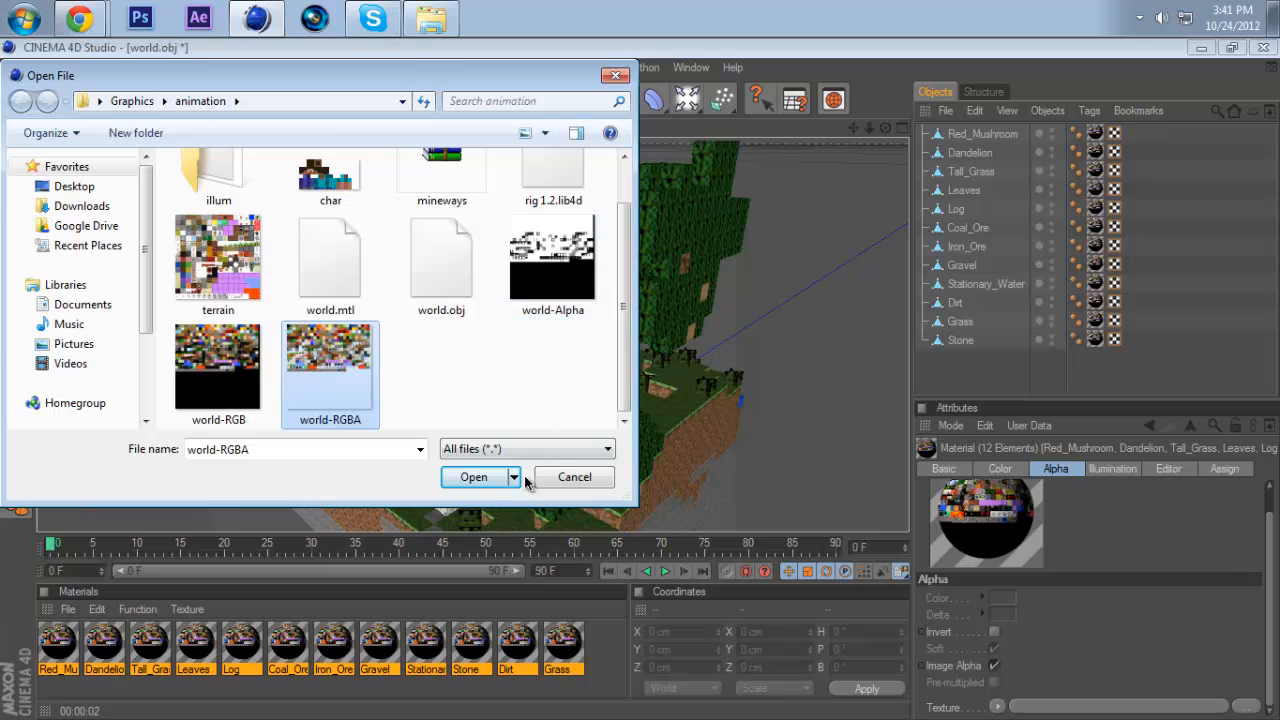
click(462, 480)
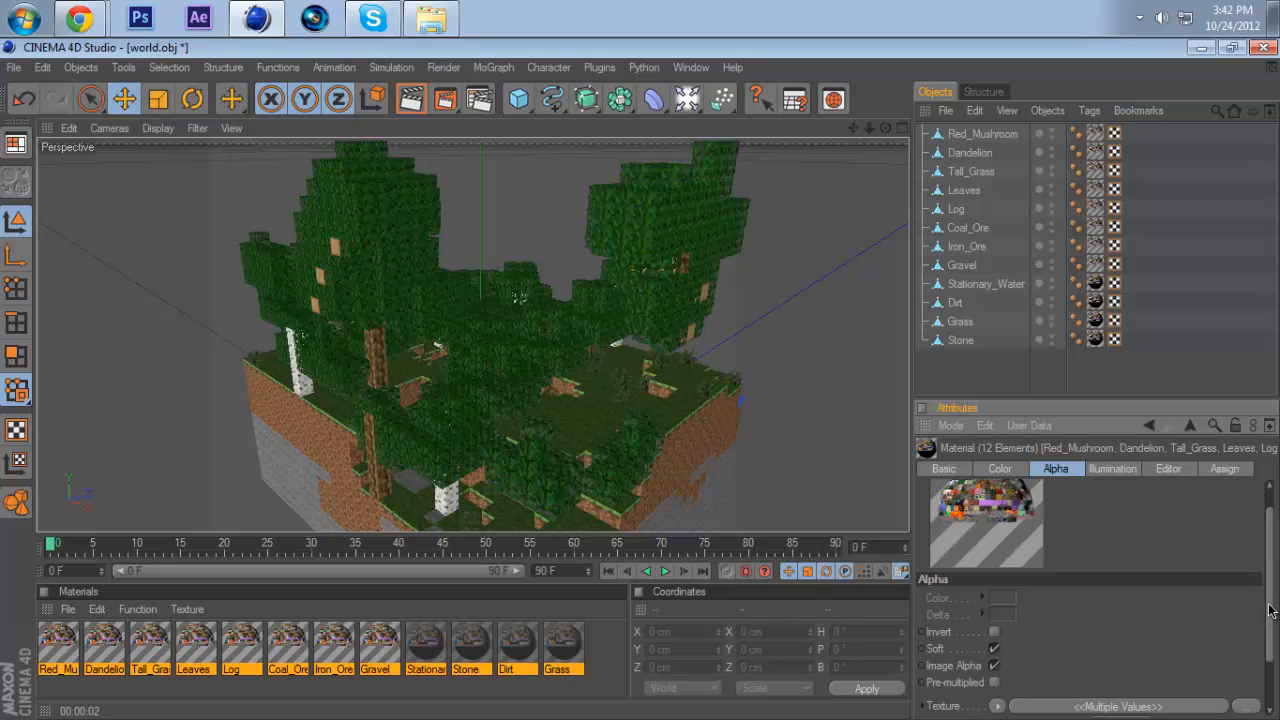
scroll(1273, 645, down, 2)
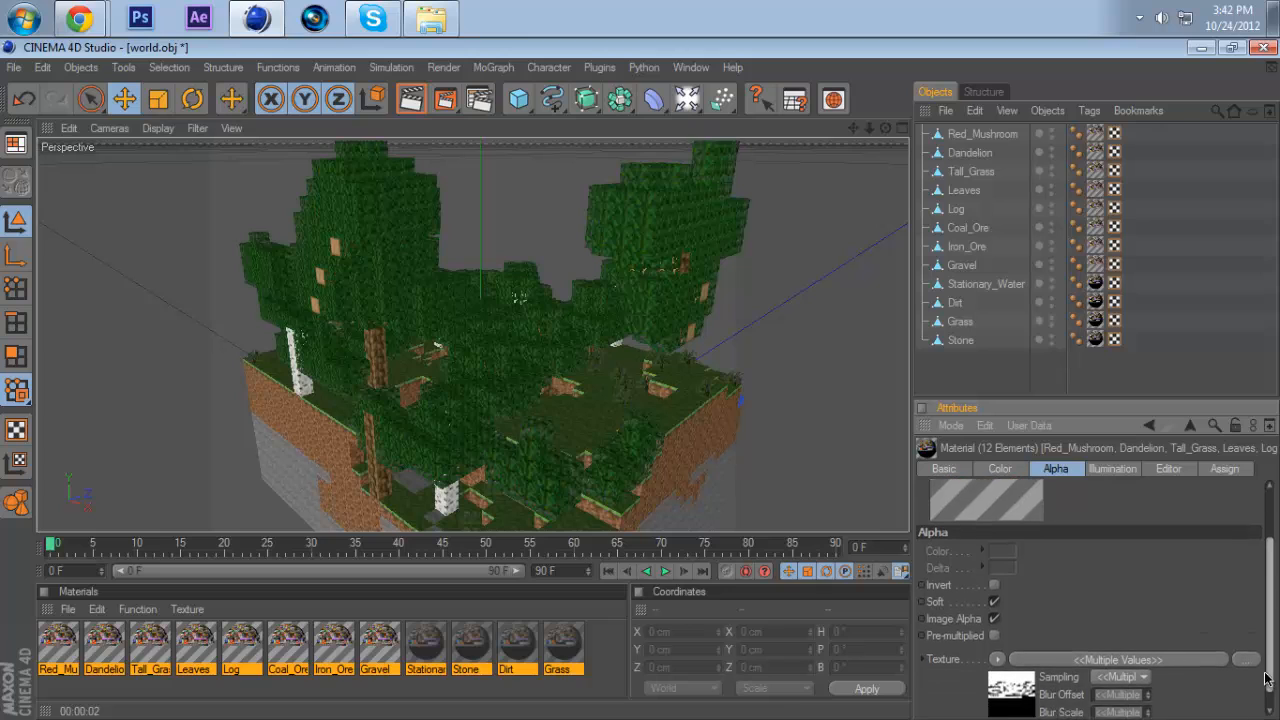
click(1118, 655)
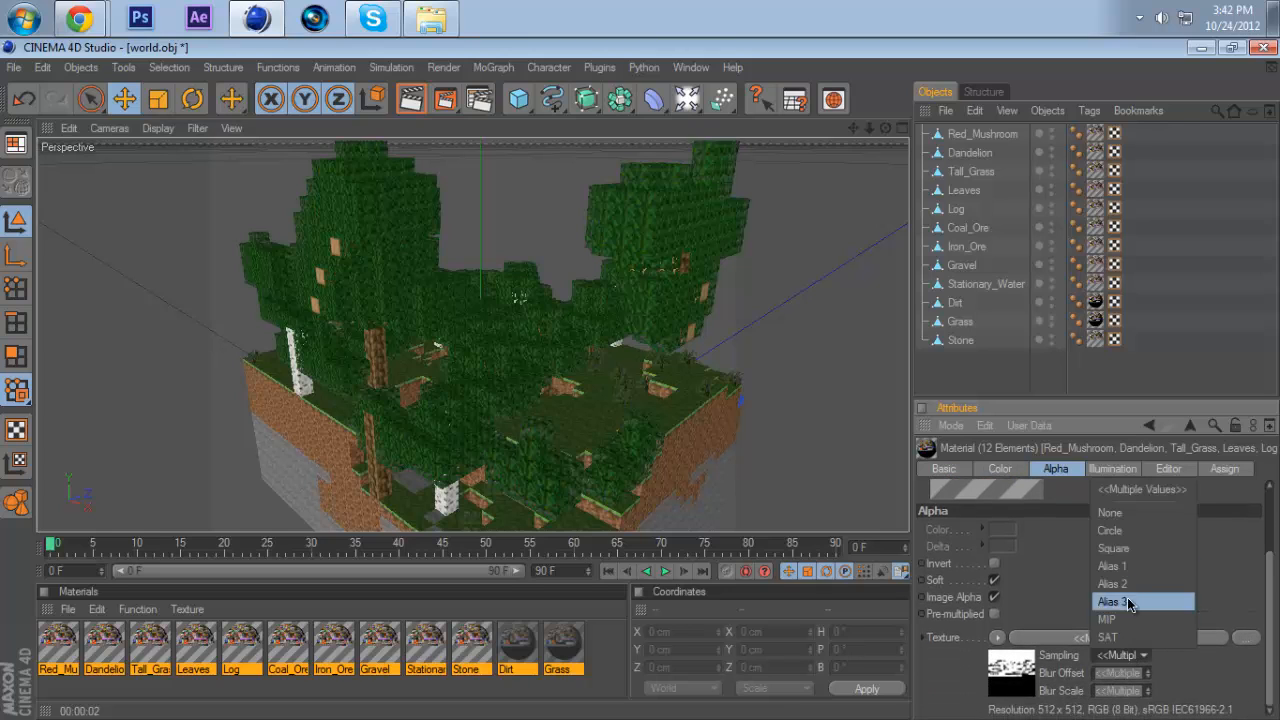
click(1110, 512)
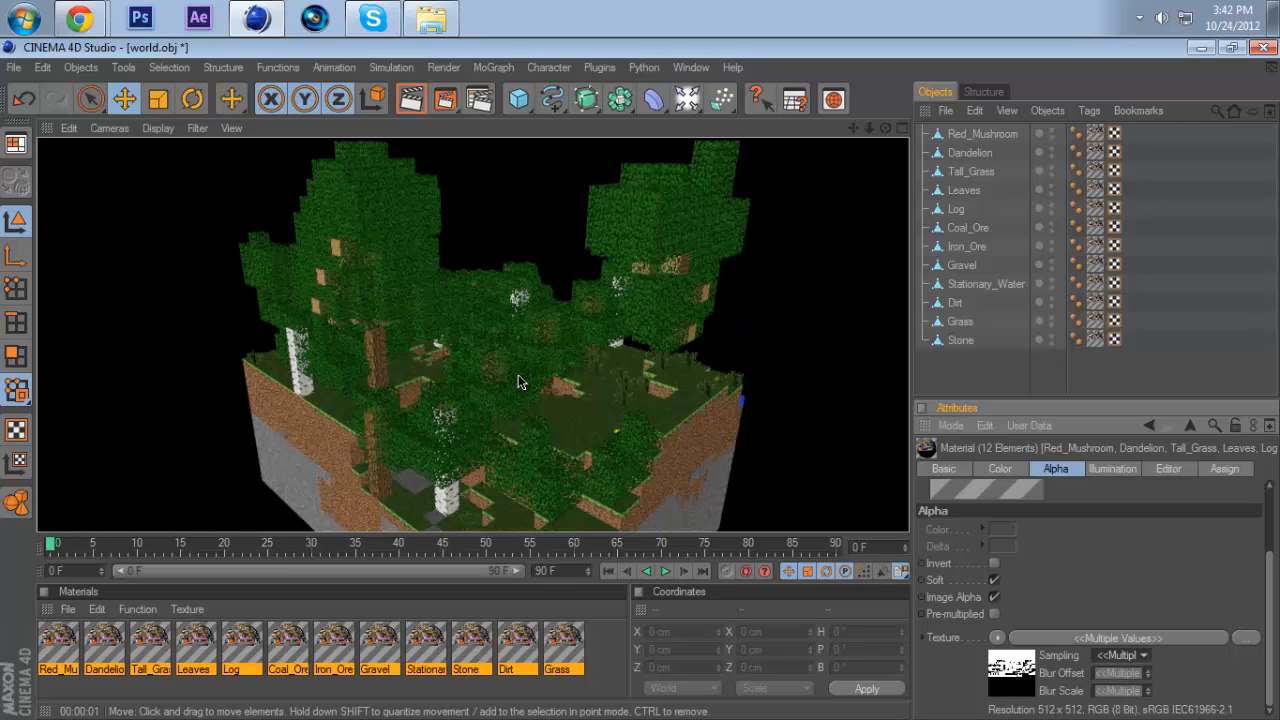
click(569, 352)
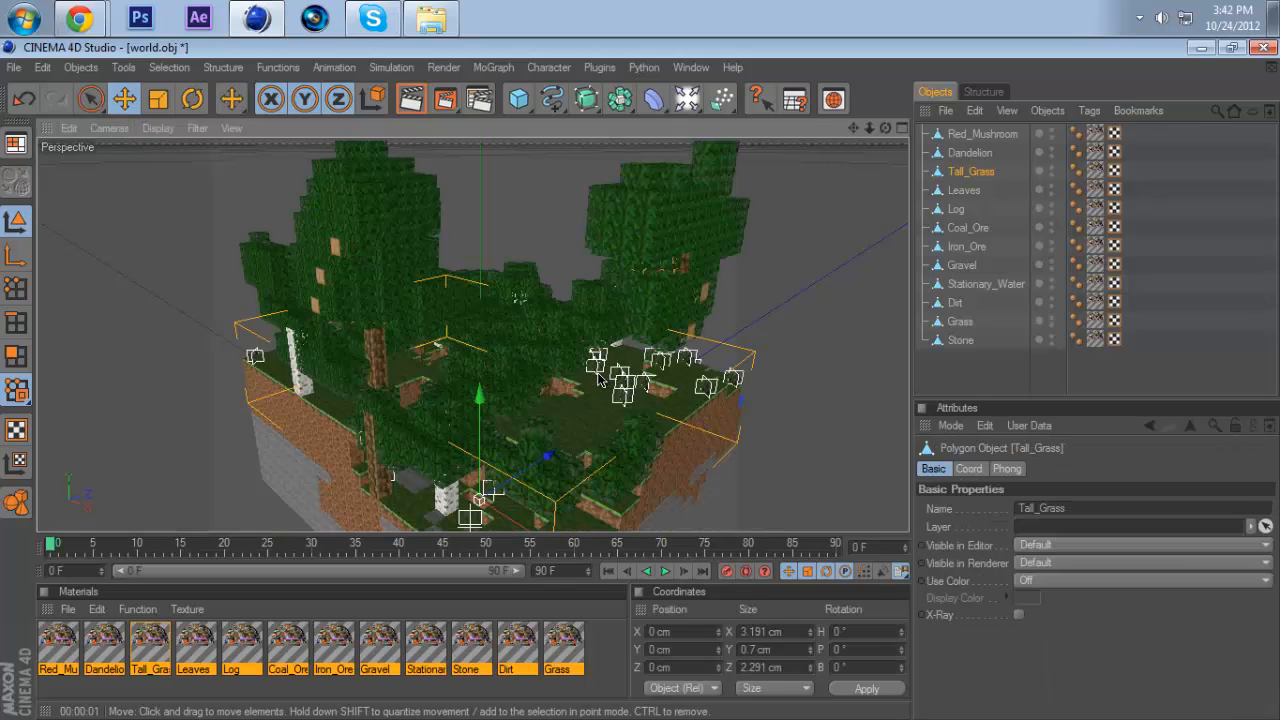
click(780, 372)
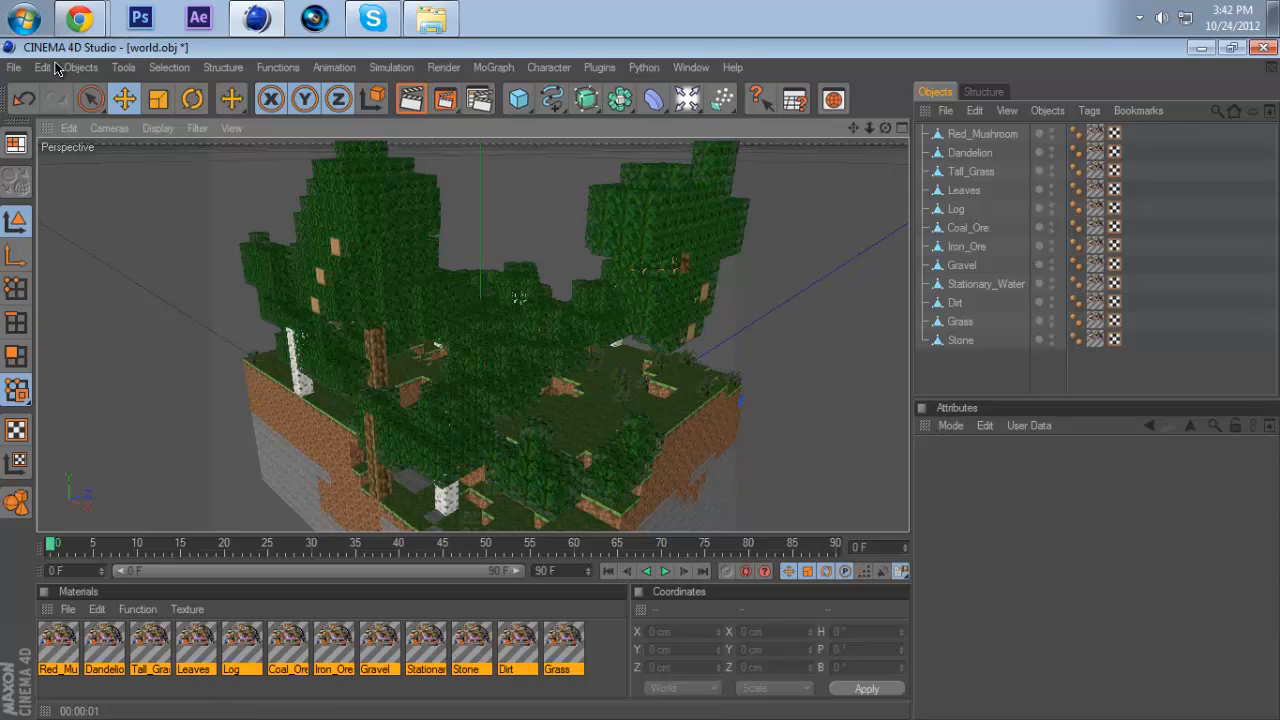
- Add a Sky object to the scene and enable its Clouds option
click(85, 72)
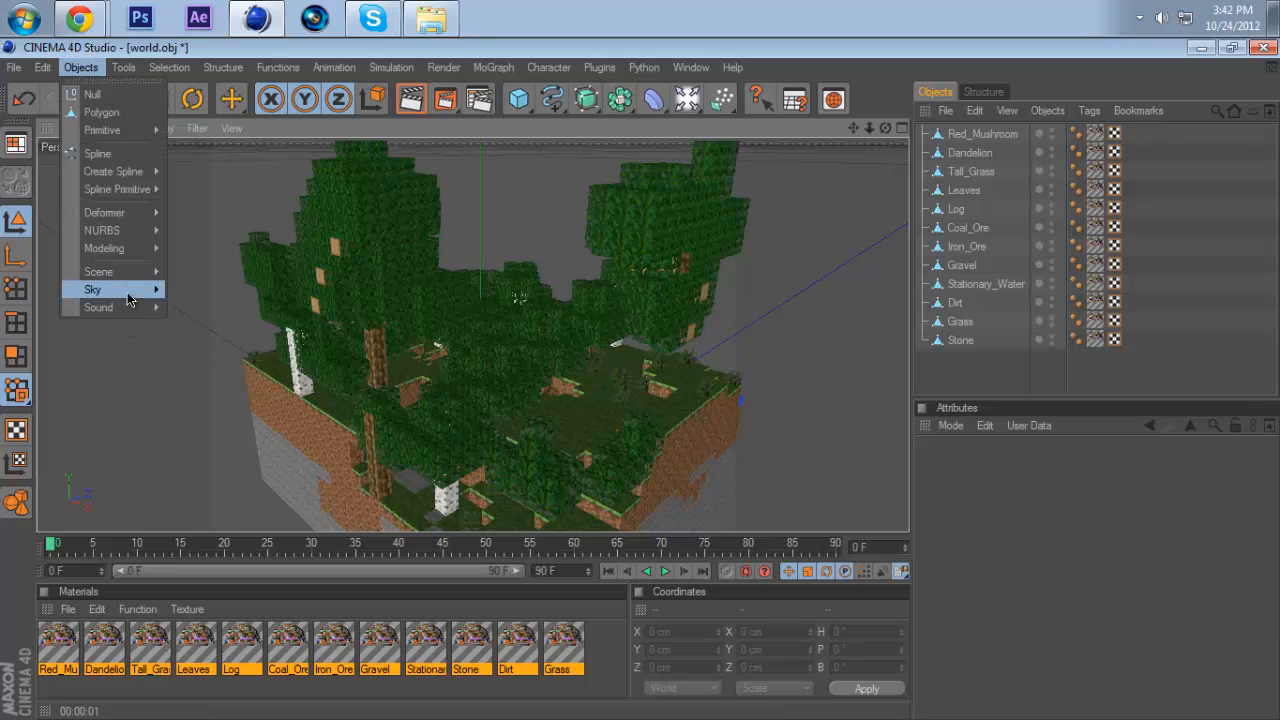
mouse_move(130, 298)
click(197, 300)
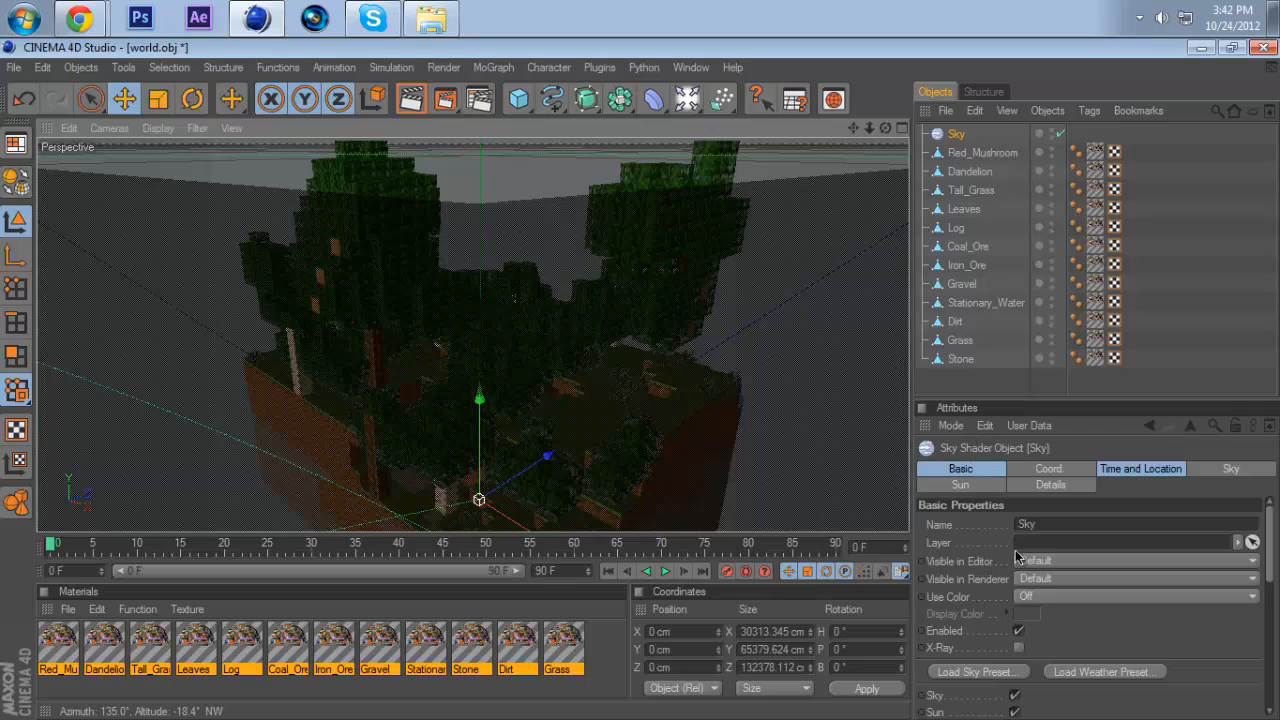
scroll(996, 648, down, 5)
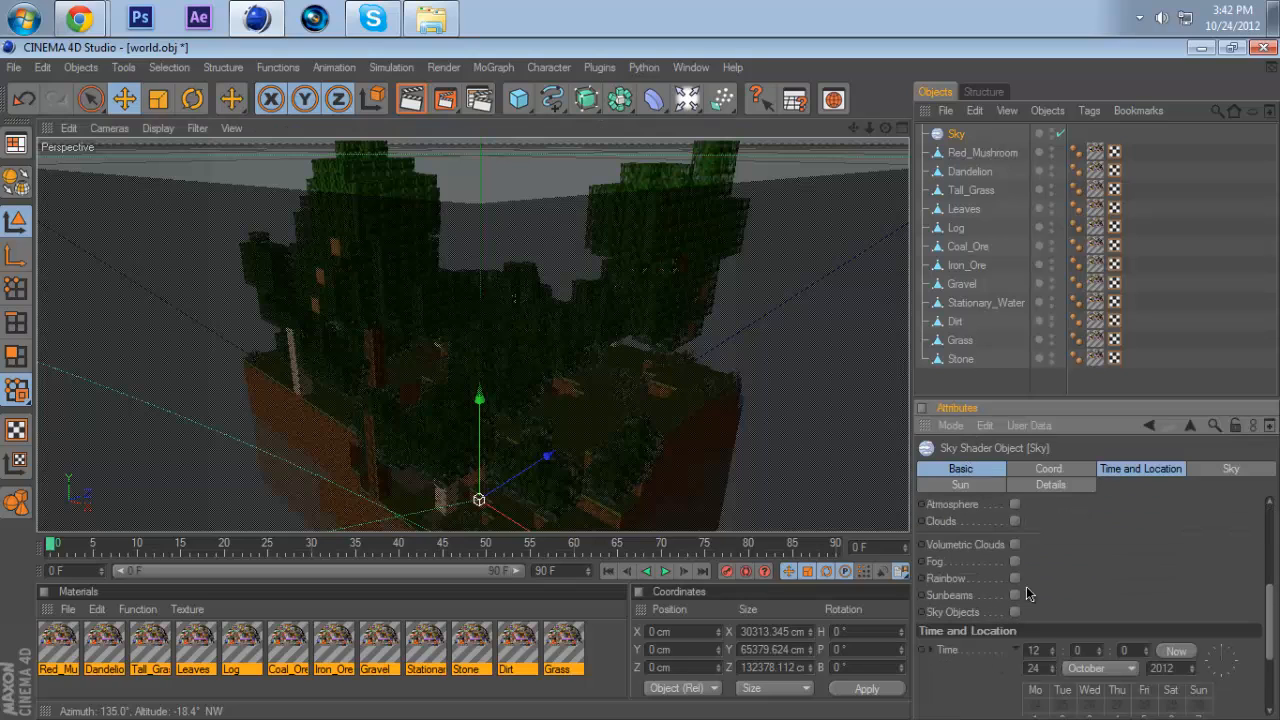
scroll(1026, 588, up, 3)
click(1014, 633)
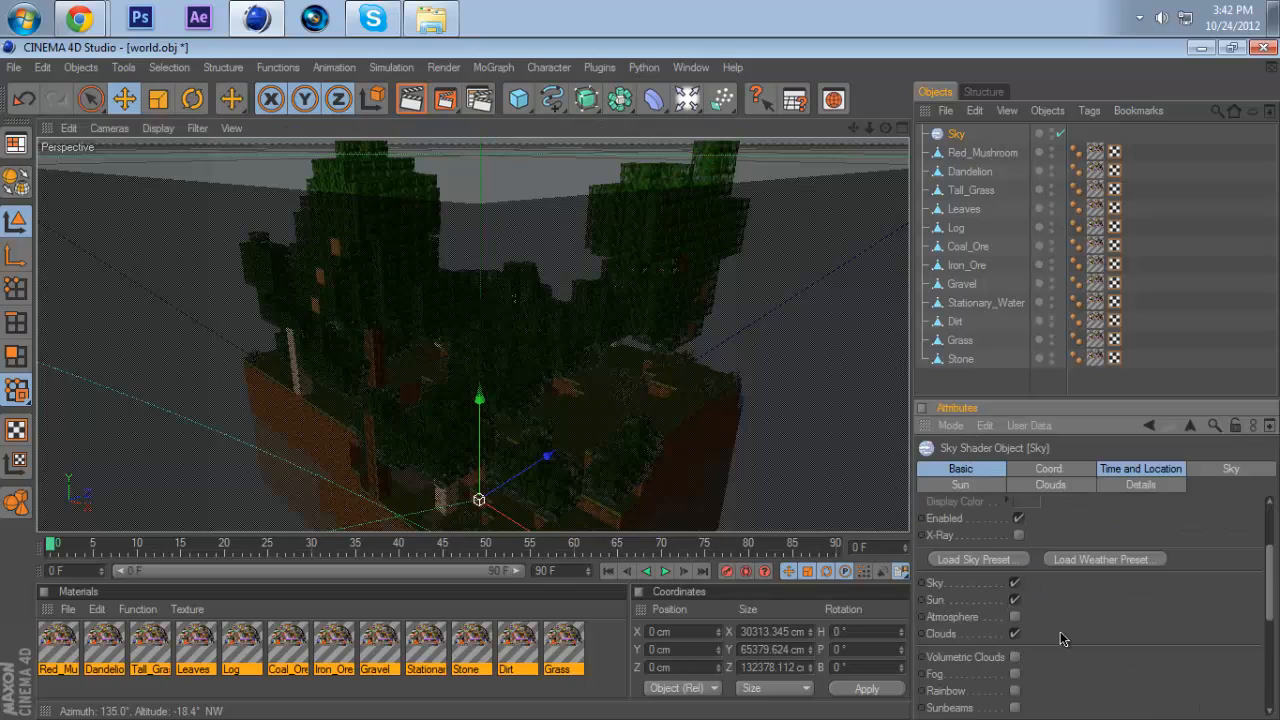
- Set the animation speed of the sky's Layer 1 clouds to 0 %
scroll(1063, 600, down, 2)
click(1050, 484)
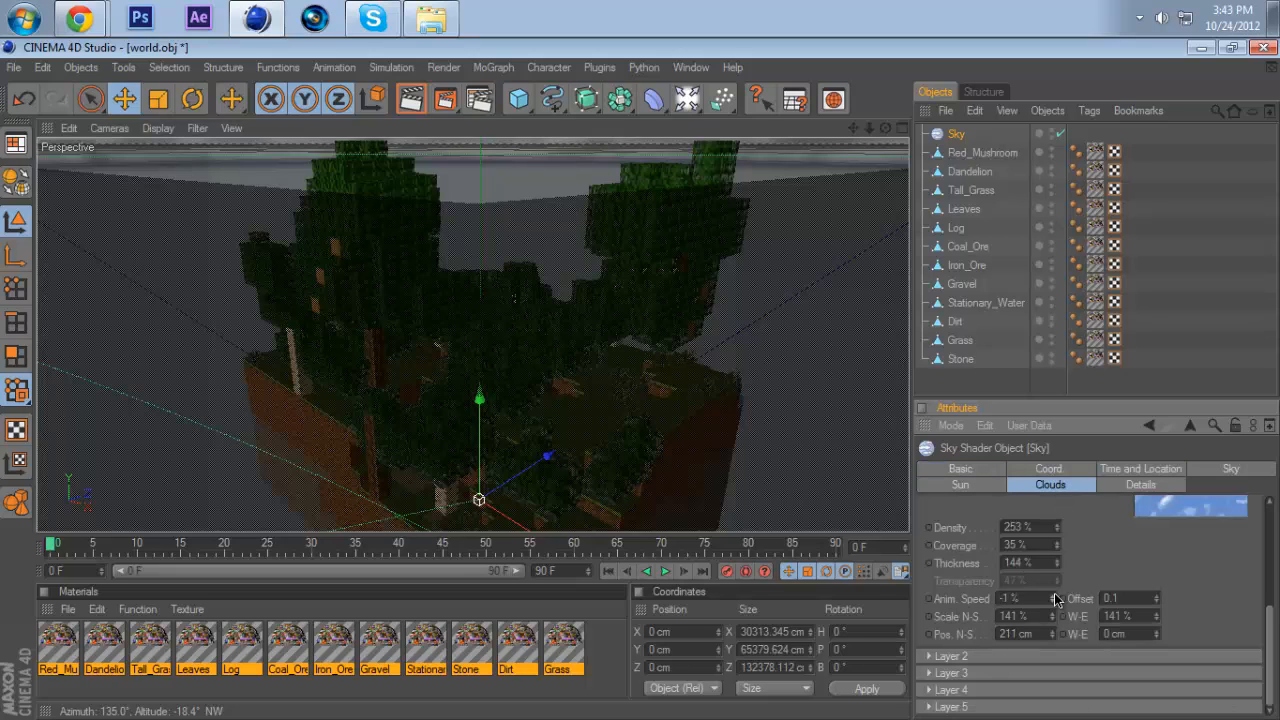
click(1044, 597)
- Turn off cloud Layers 2, 3, 4 and 5 of the Sky object, keeping only Layer 1 enabled
drag(1270, 628, 1262, 492)
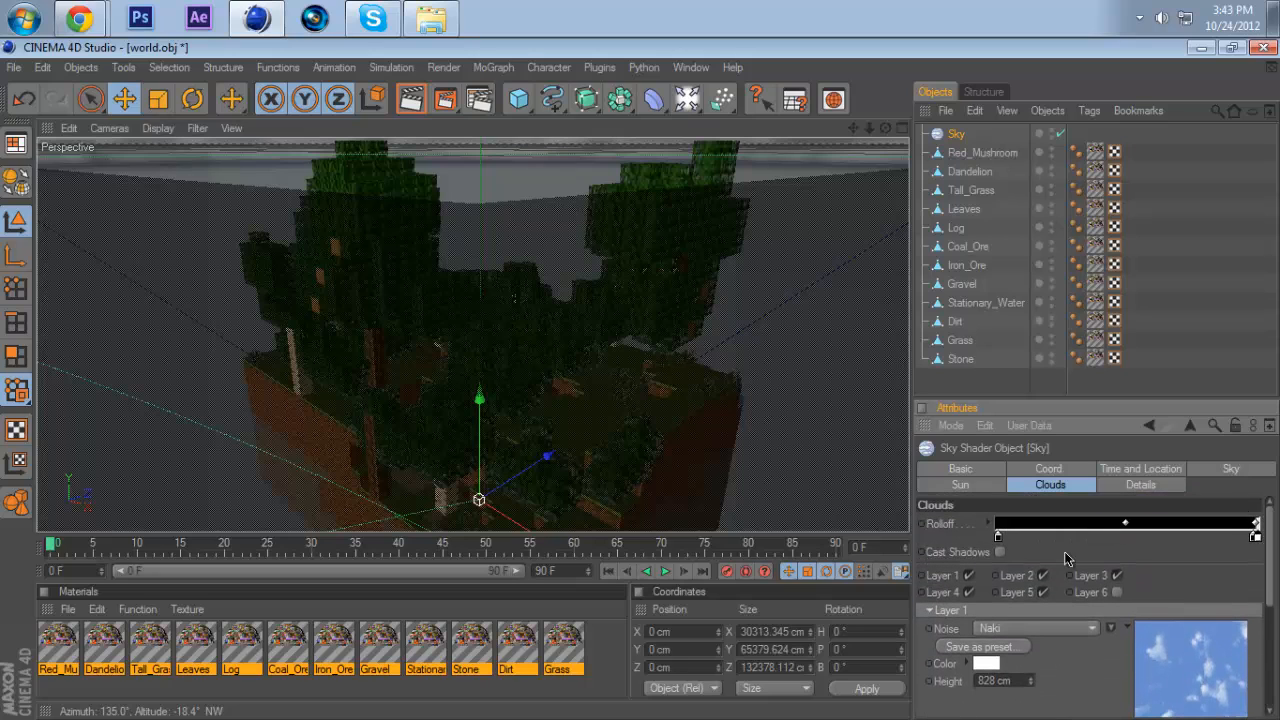
click(1041, 576)
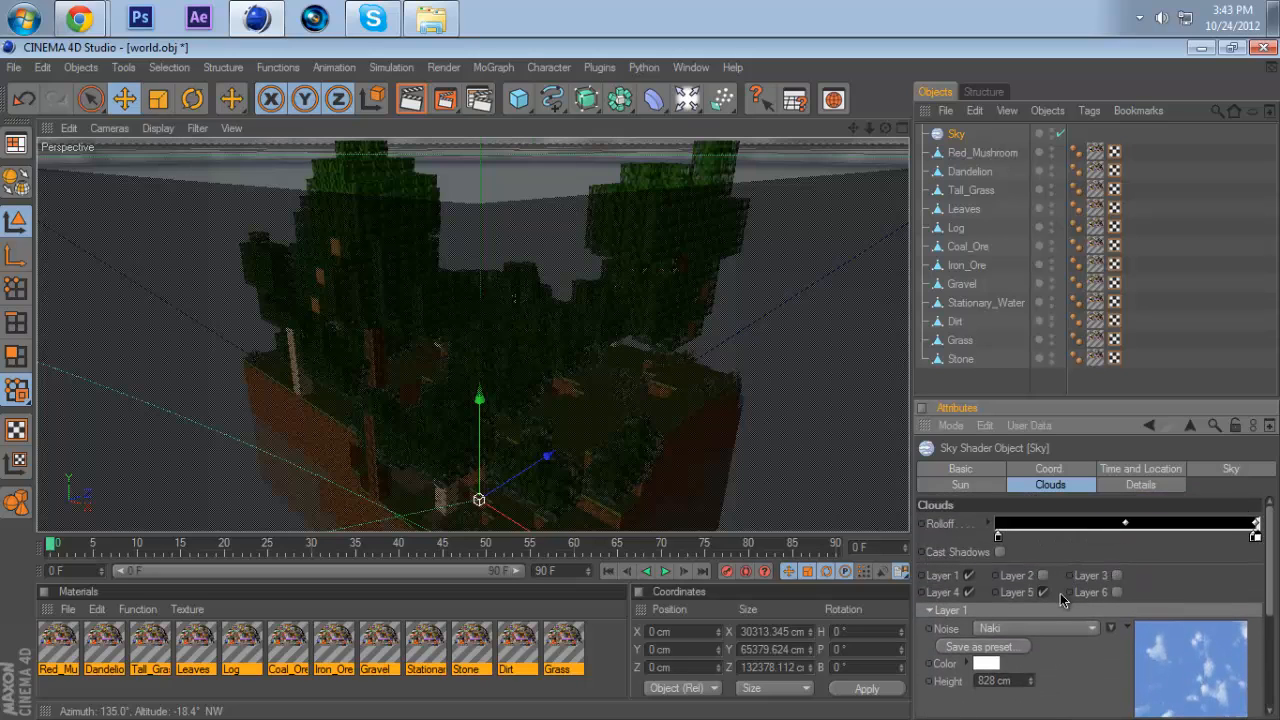
click(1046, 593)
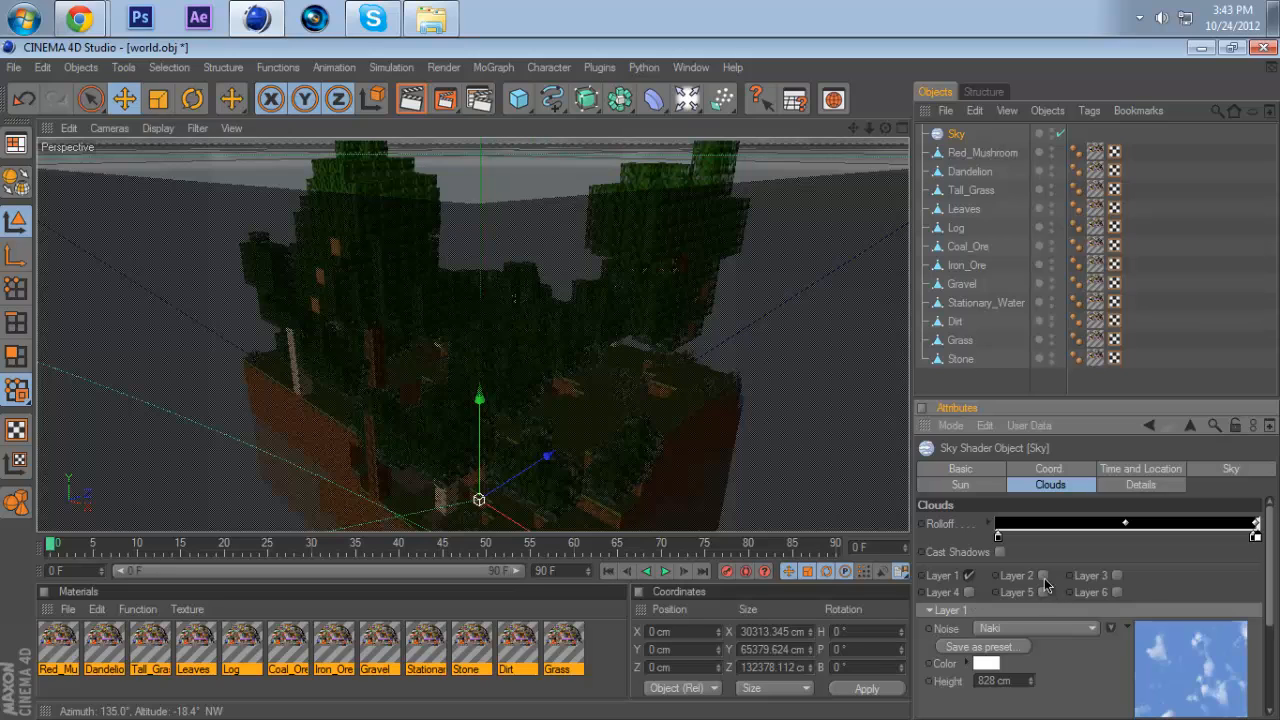
- Set the noise type of the sky's cloud Layer 1 to Cell Noise
scroll(1257, 496, down, 2)
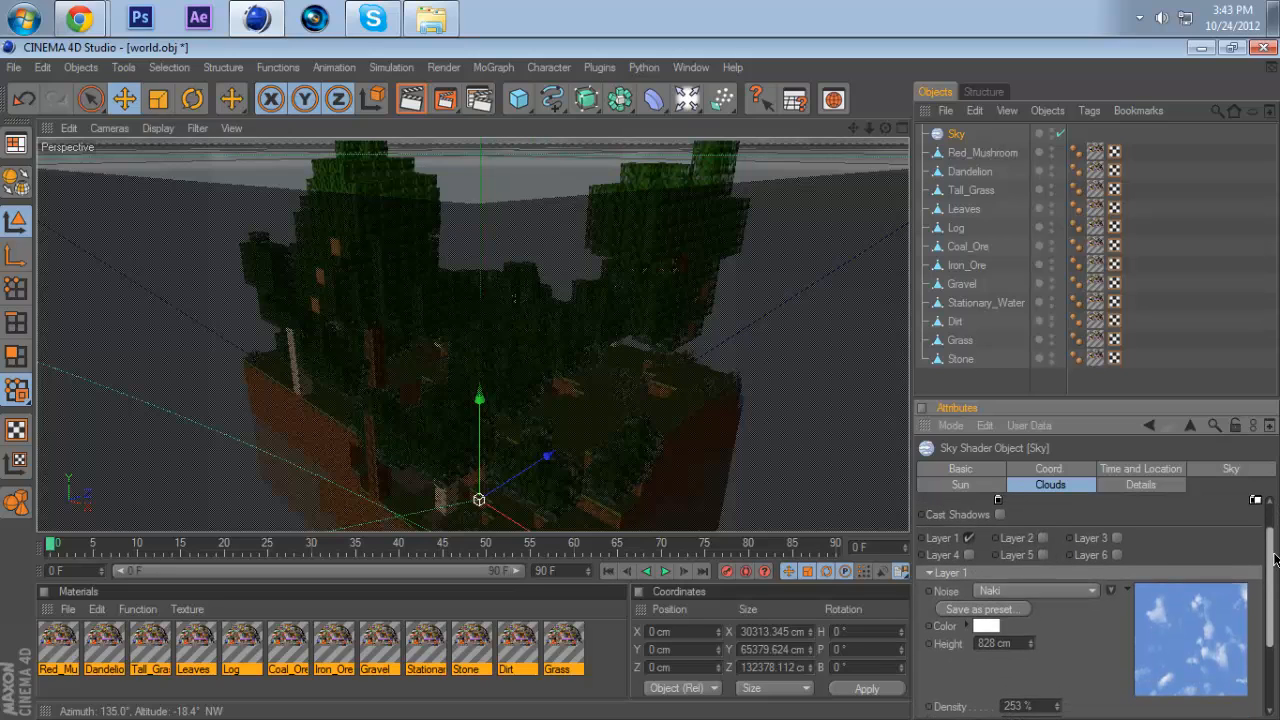
scroll(1258, 499, up, 2)
scroll(1258, 510, down, 3)
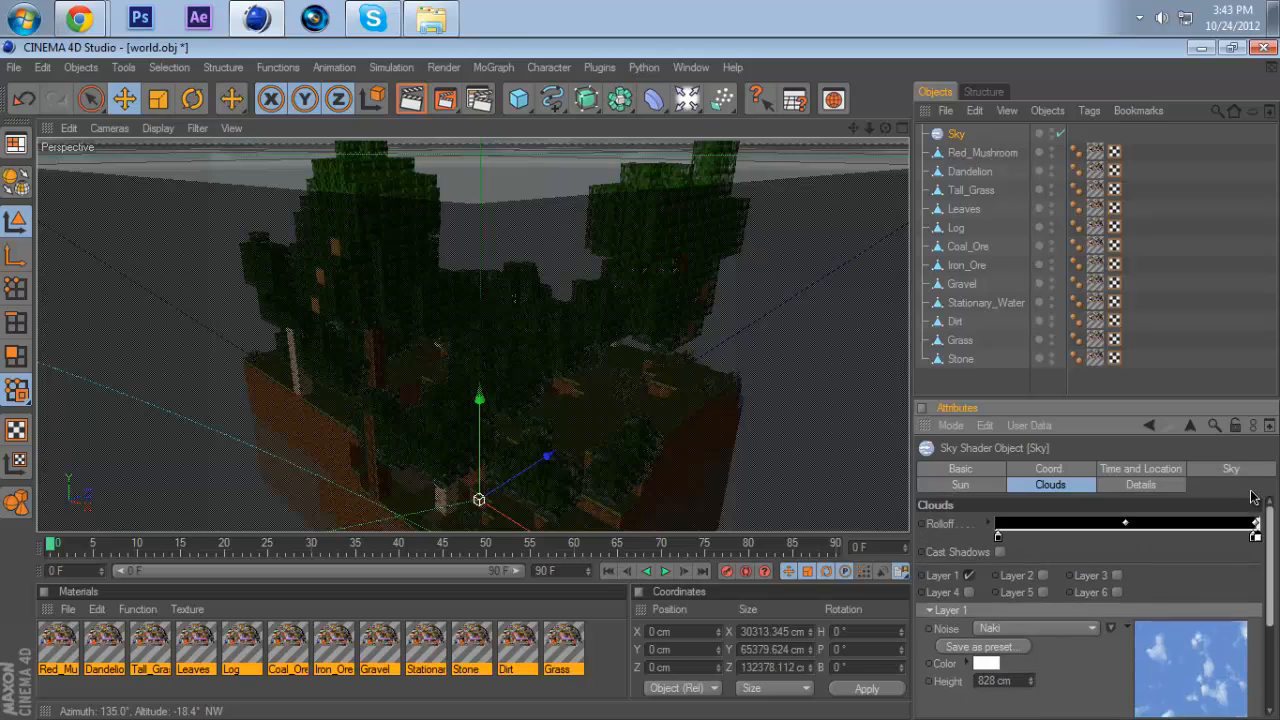
scroll(1261, 573, down, 4)
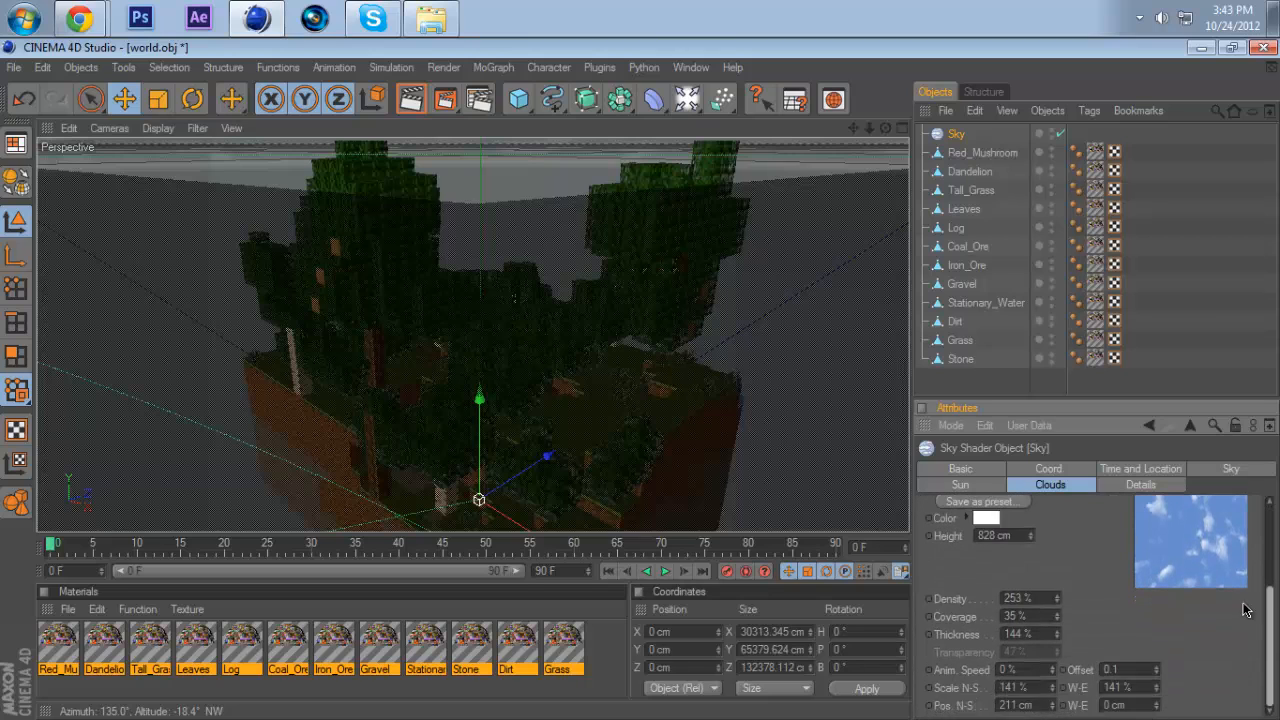
scroll(1132, 579, up, 3)
click(1035, 549)
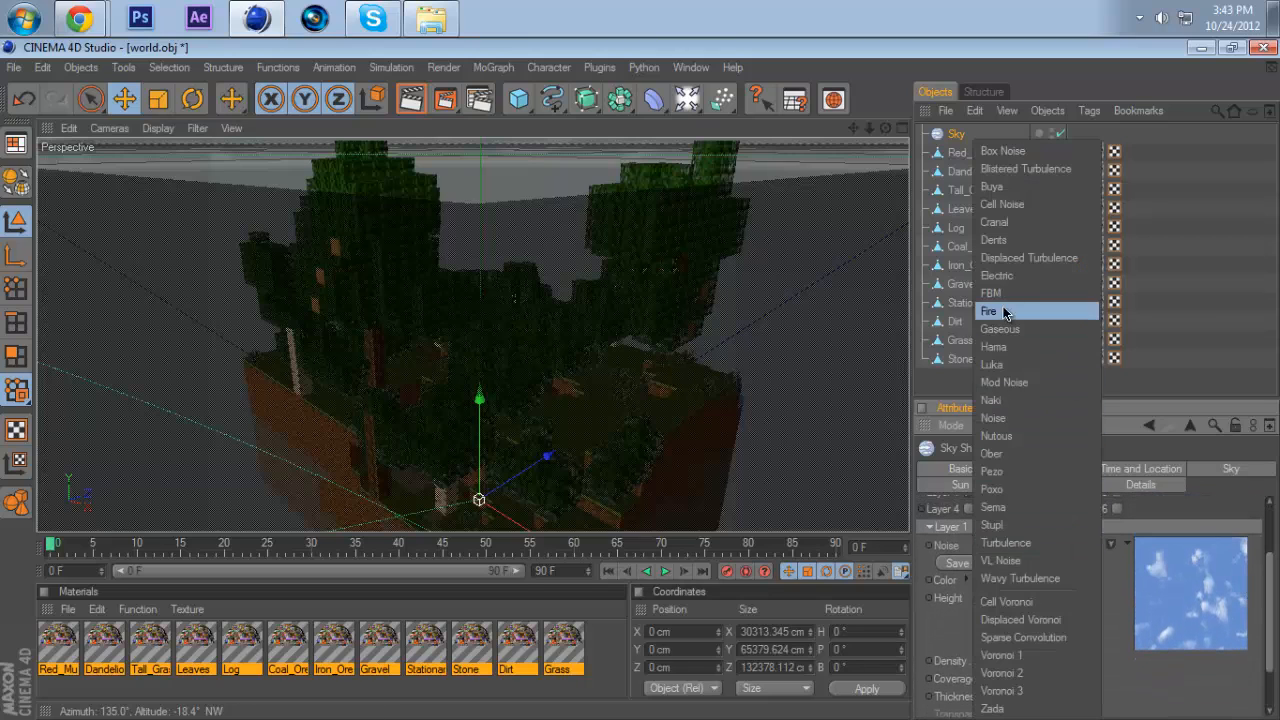
click(985, 205)
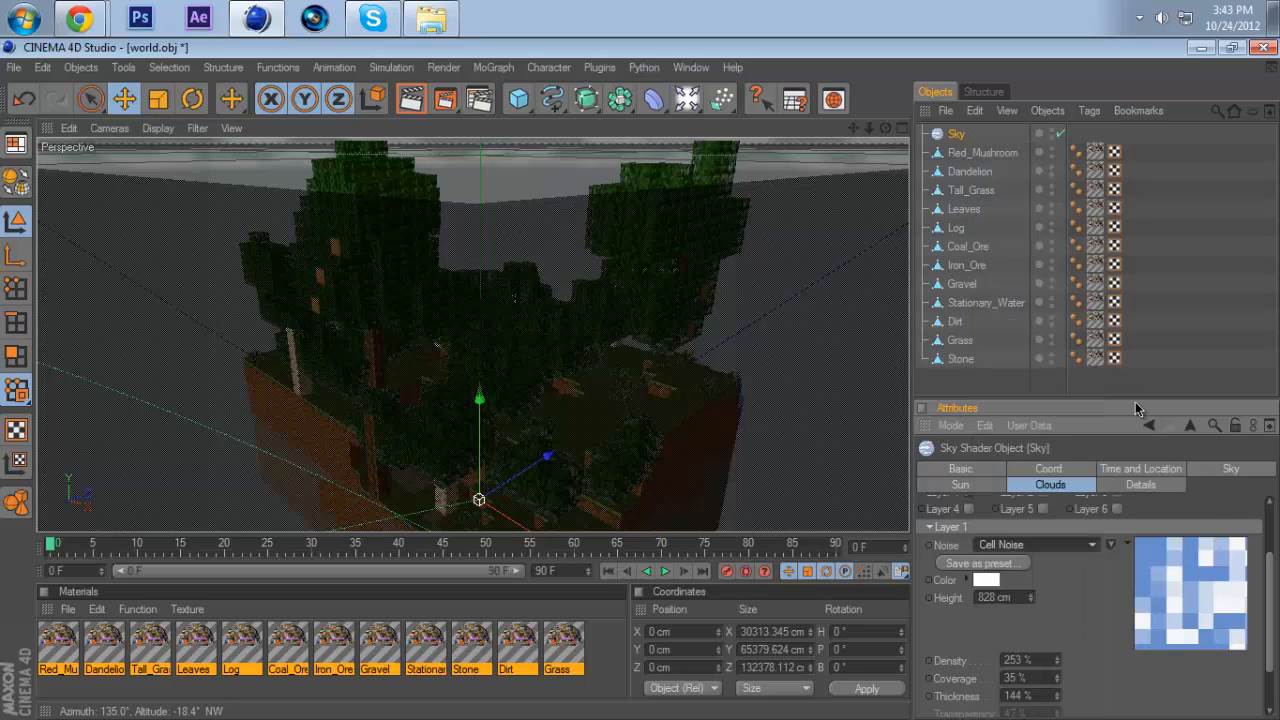
- Shift the white knot of the clouds' Rolloff gradient to just past the middle, and display the object's general Sky settings
drag(1262, 567, 1268, 514)
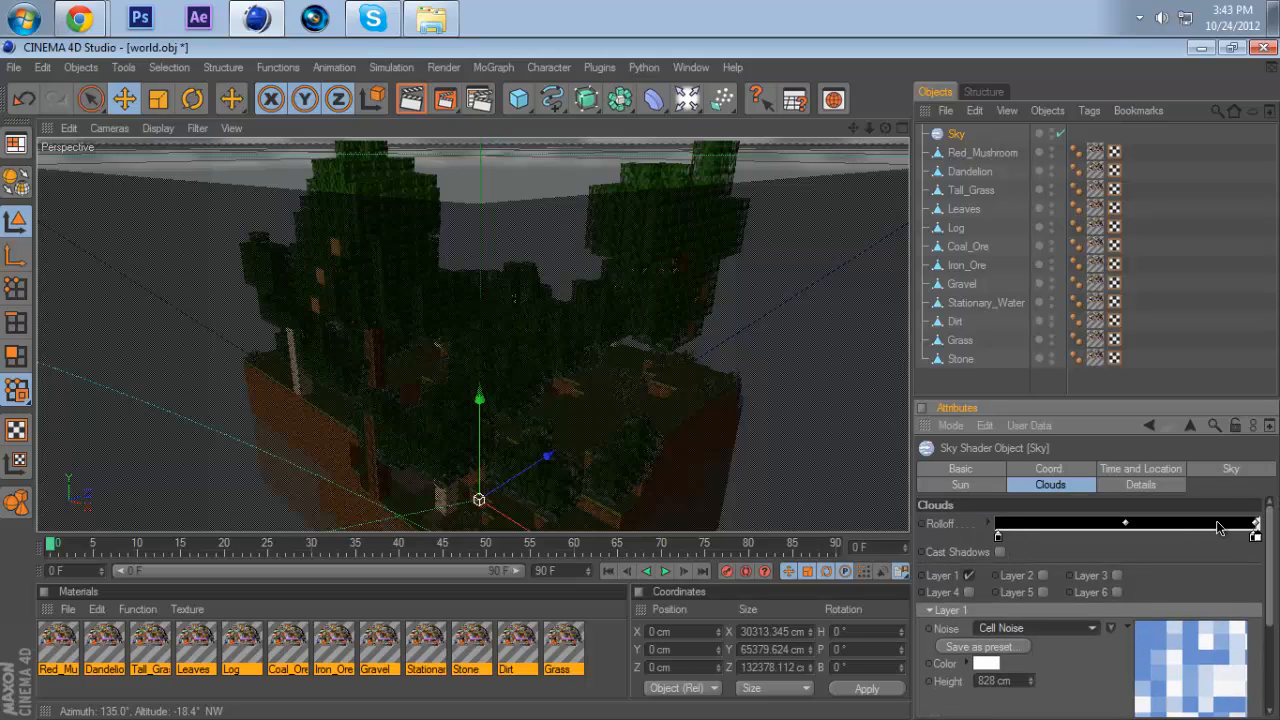
drag(1256, 537, 1138, 541)
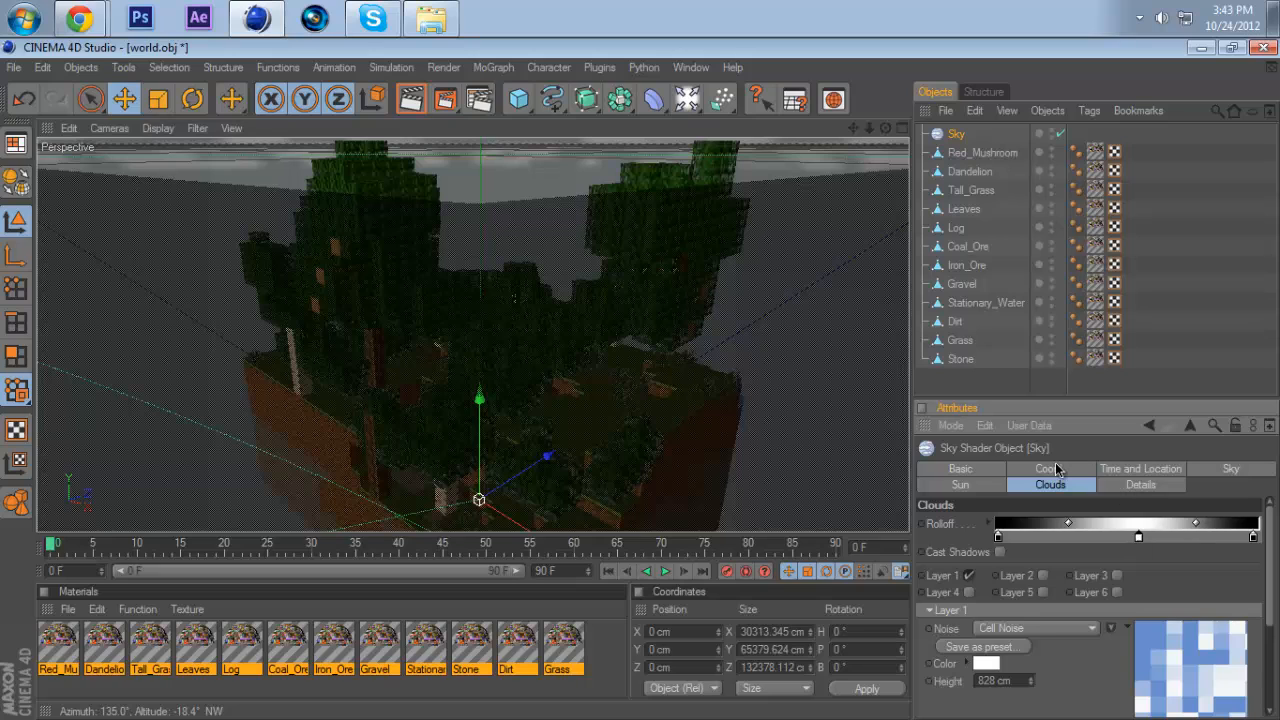
click(1057, 469)
click(1146, 472)
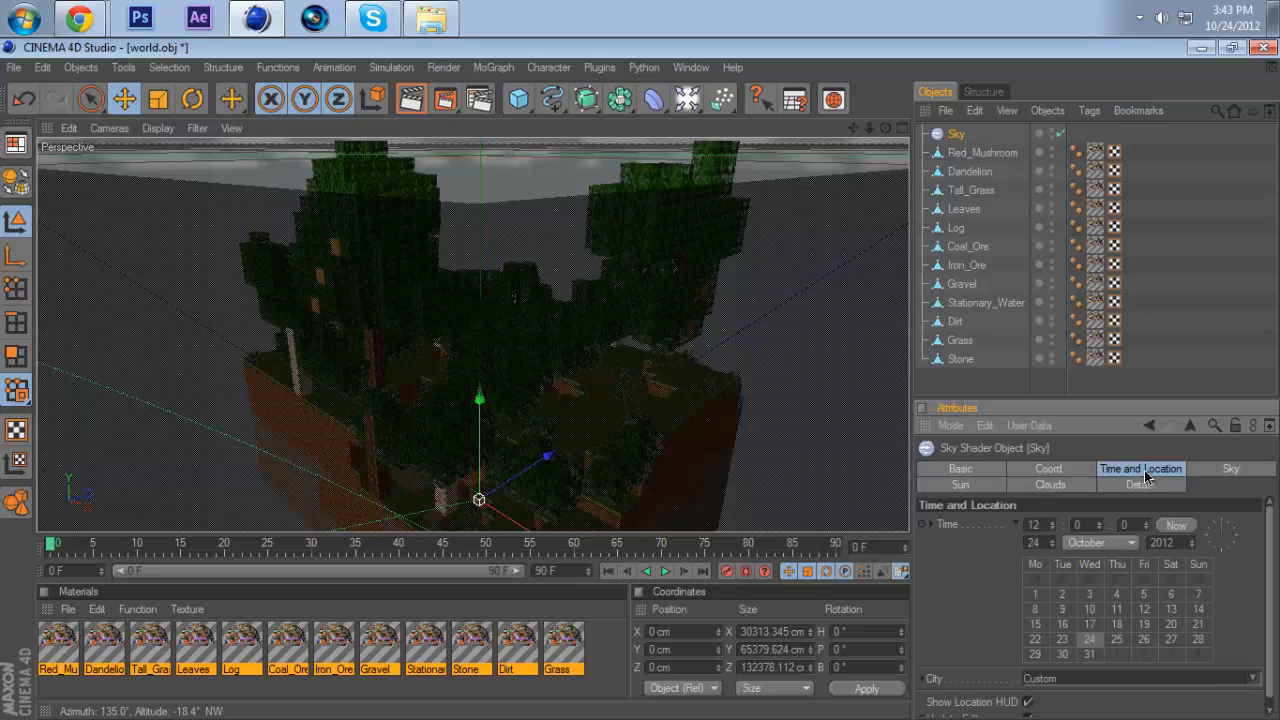
click(1231, 474)
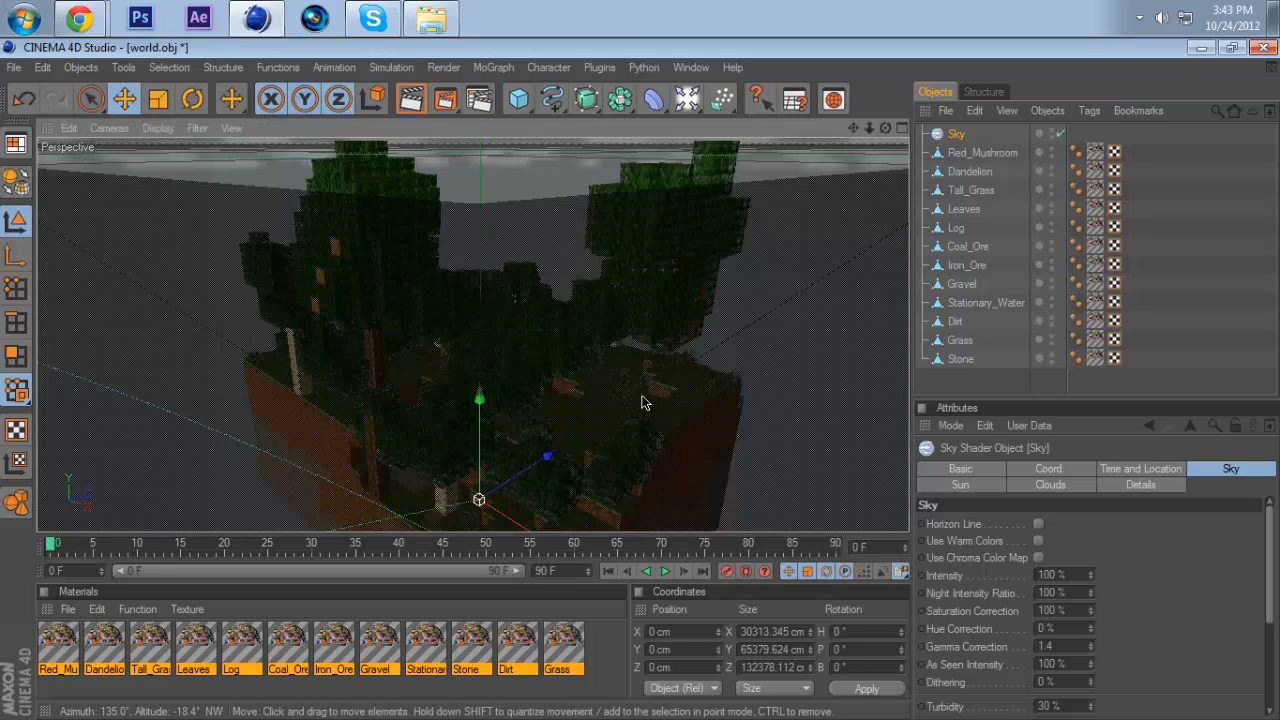
- Render the active view from among the trees with the sky in frame, and stop the render partway
scroll(641, 378, up, 10)
scroll(642, 384, down, 6)
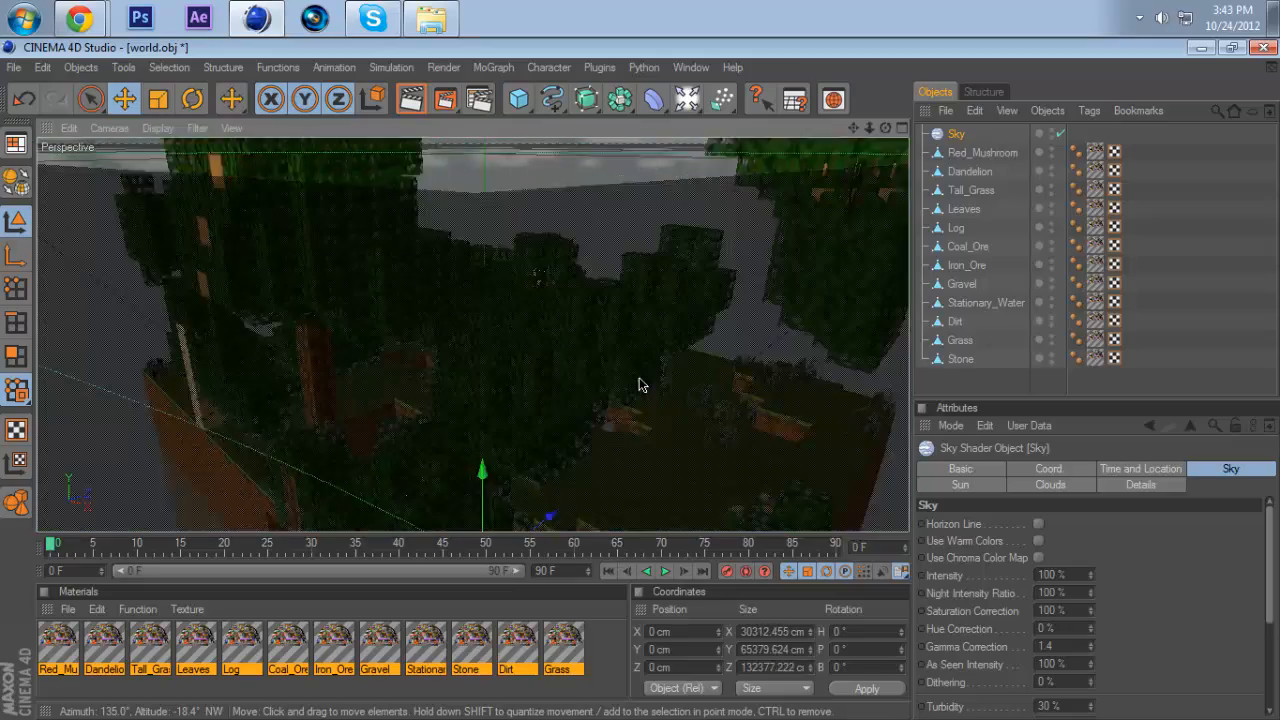
scroll(641, 384, up, 8)
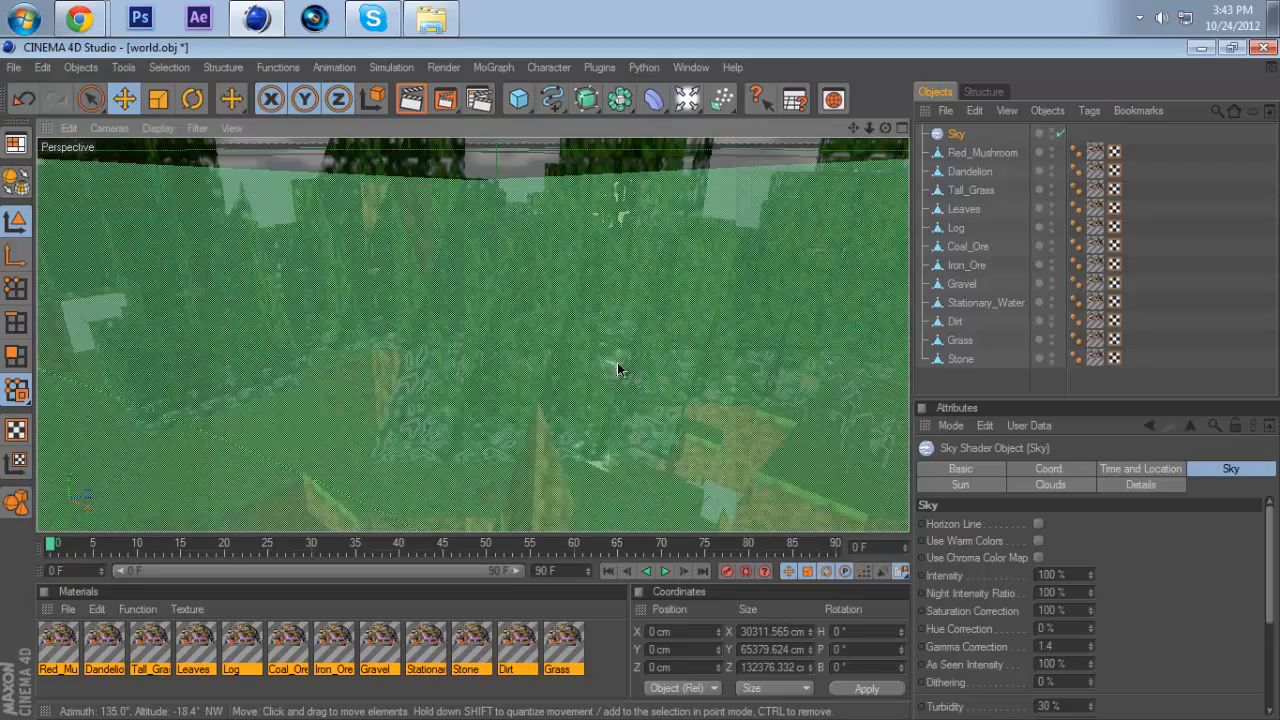
scroll(630, 378, down, 5)
mouse_move(640, 385)
alt+mouse_down()
mouse_move(649, 400)
mouse_move(639, 378)
alt+mouse_up()
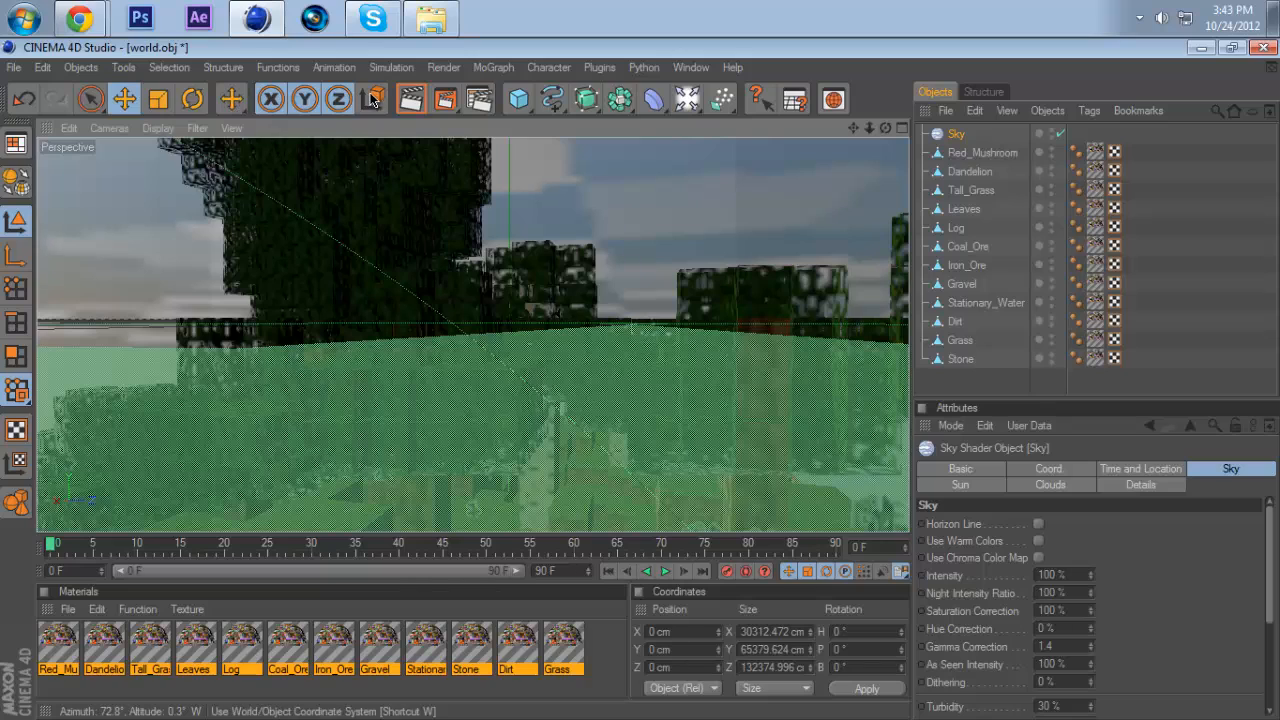
click(424, 104)
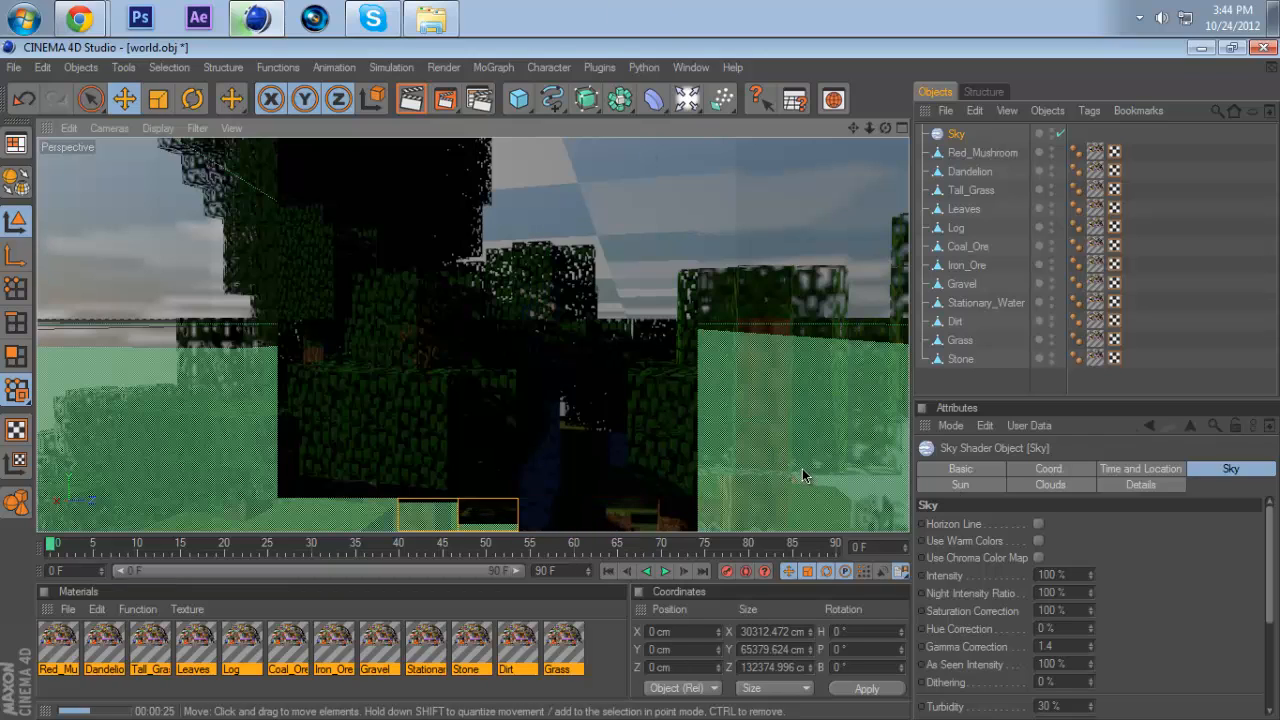
click(586, 432)
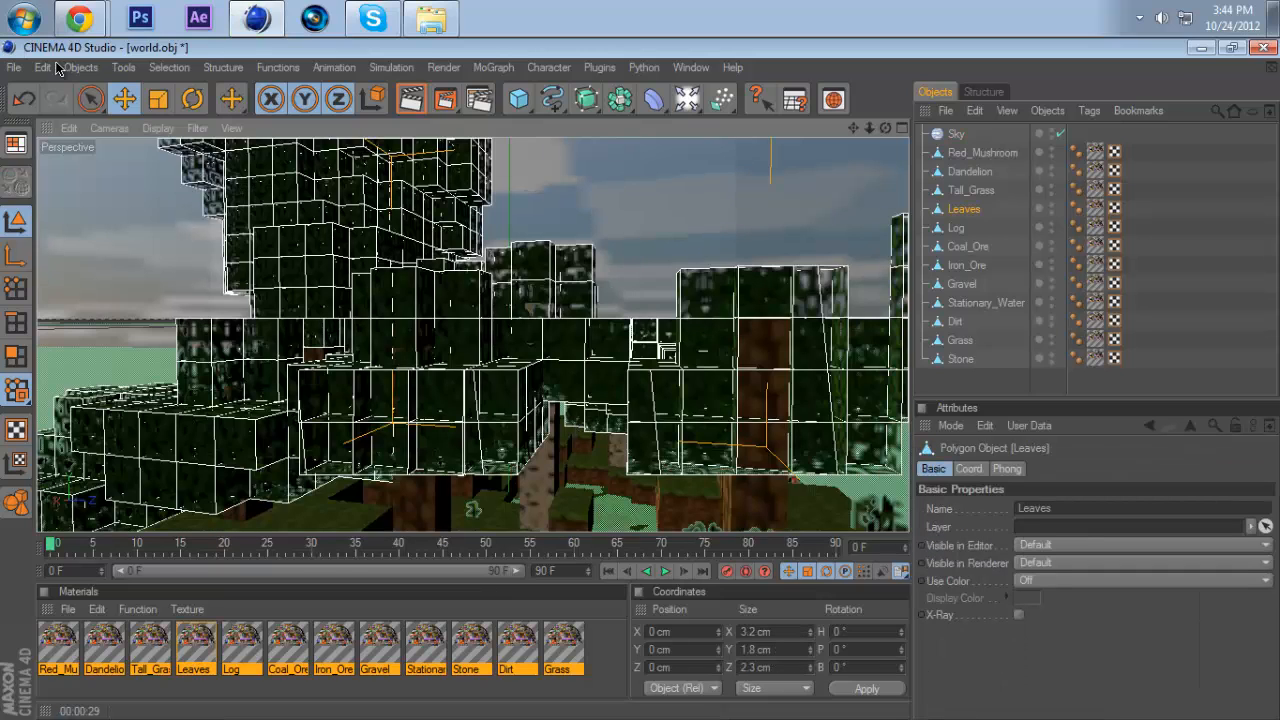
- Set the render output to the 1280 x 1024 screen preset in the render settings
click(340, 67)
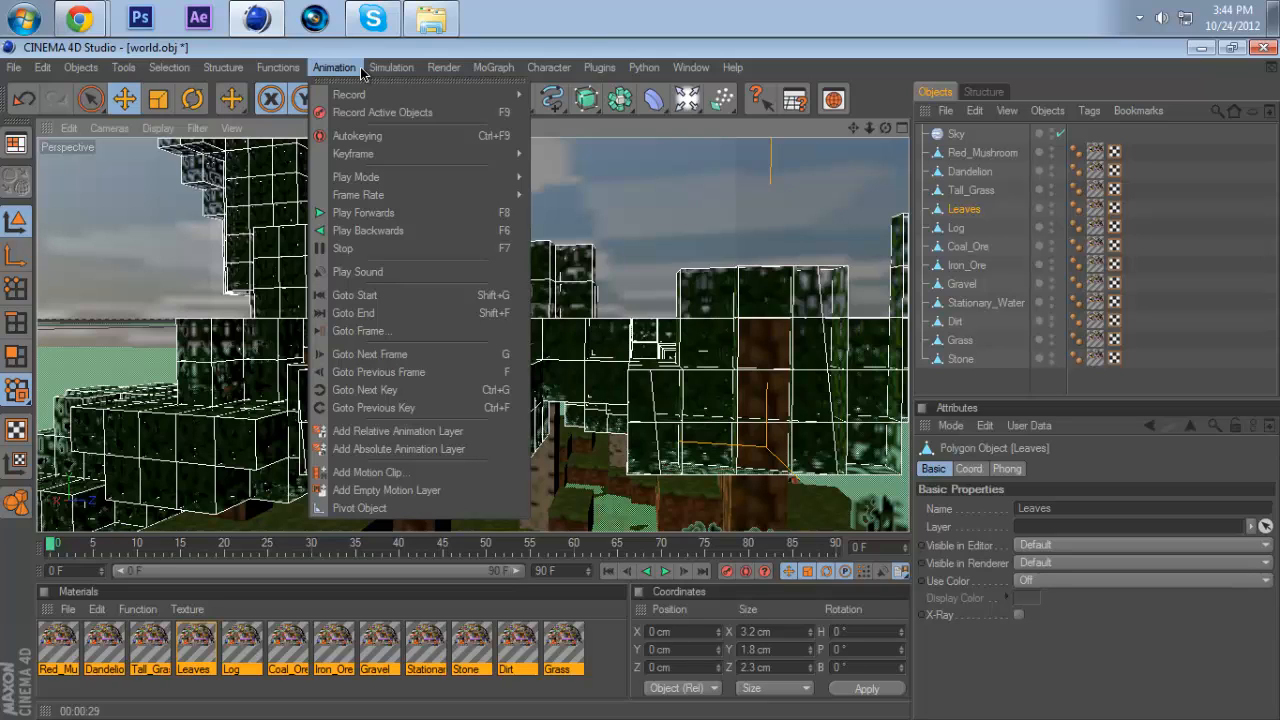
mouse_move(443, 67)
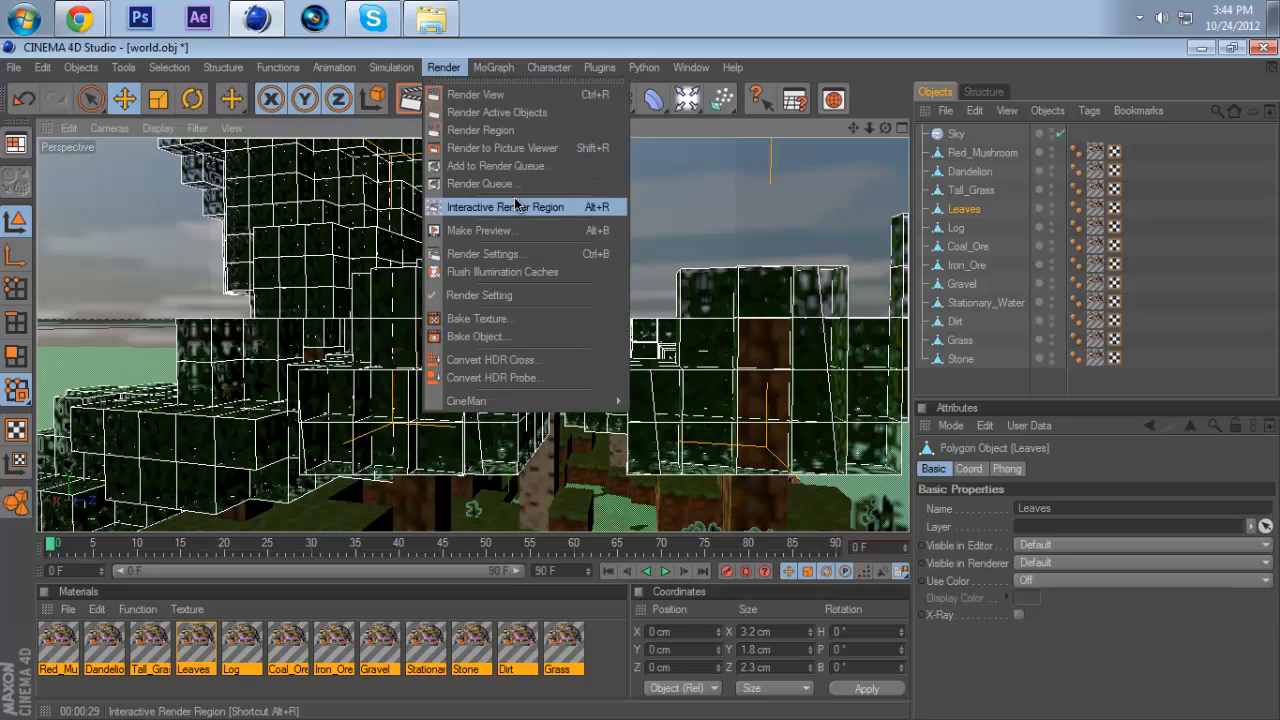
click(517, 255)
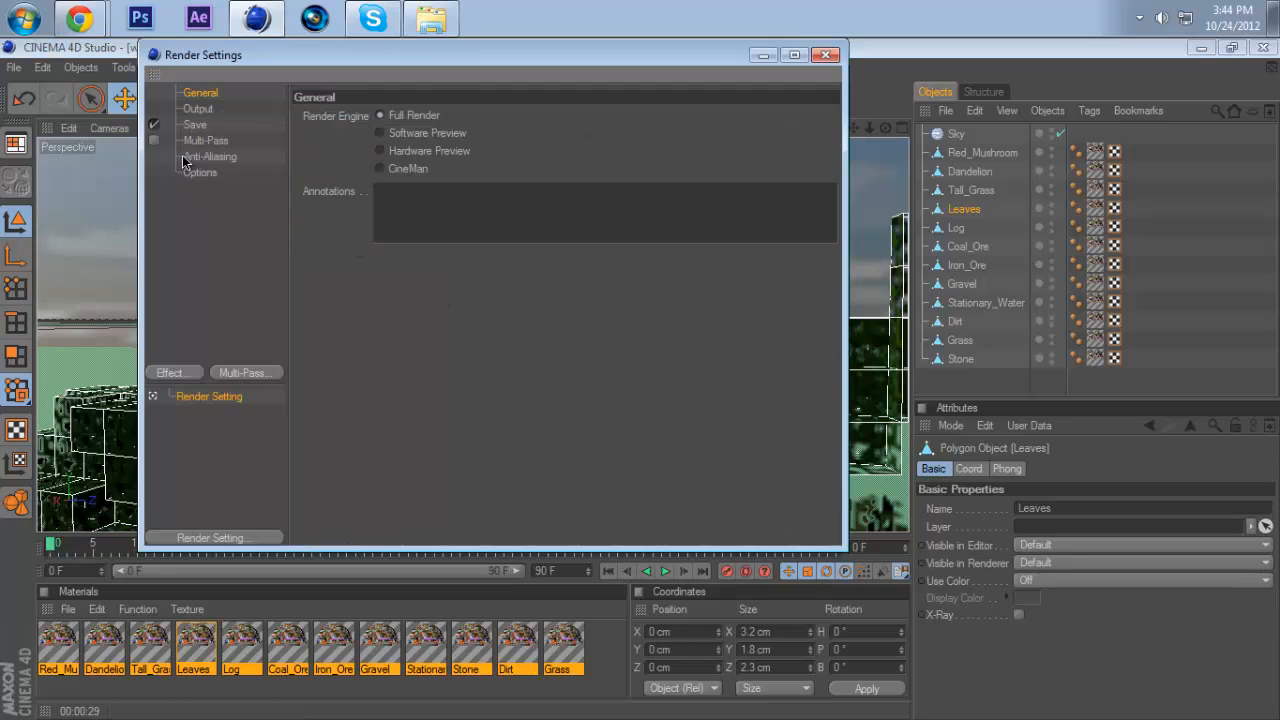
click(199, 109)
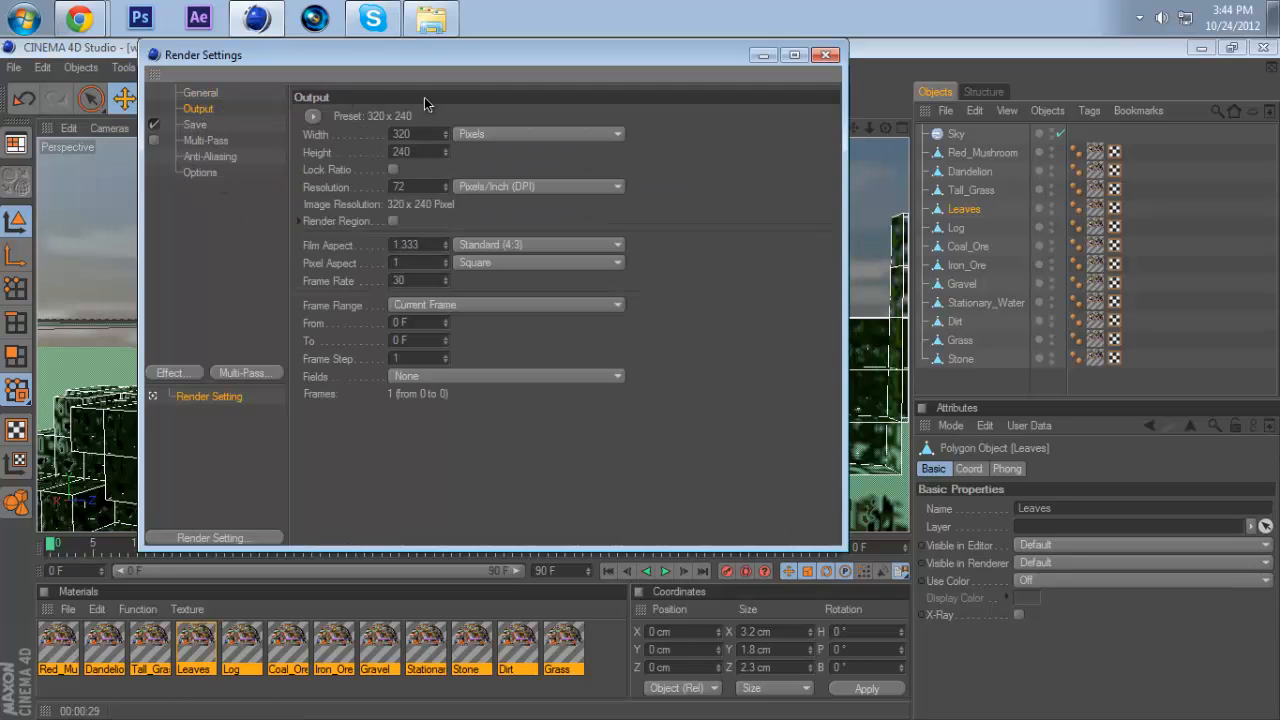
click(312, 116)
mouse_move(340, 158)
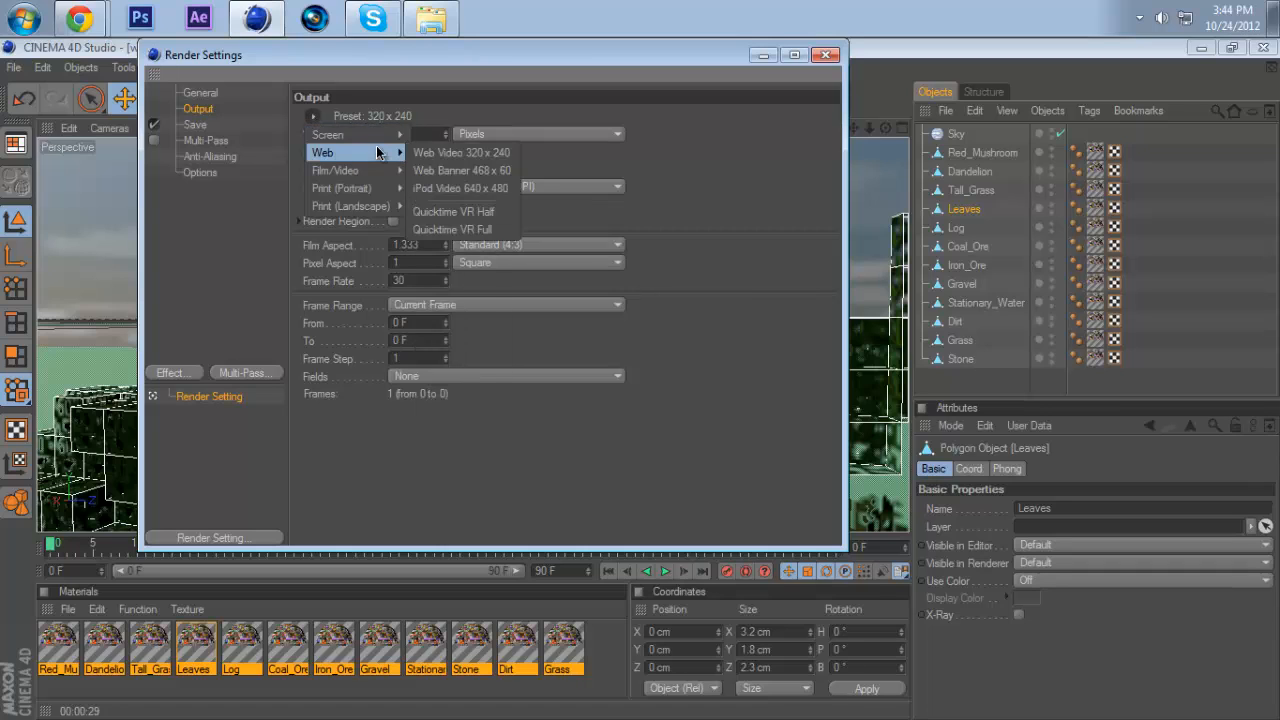
mouse_move(370, 140)
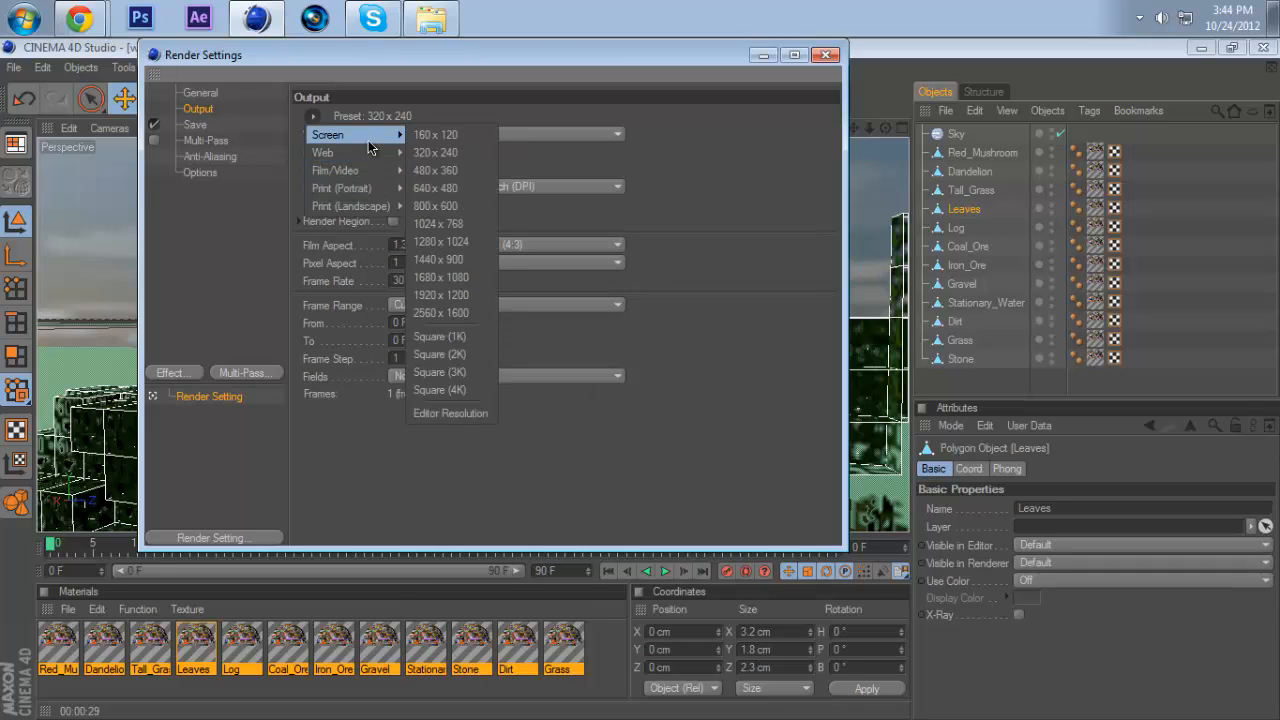
click(487, 236)
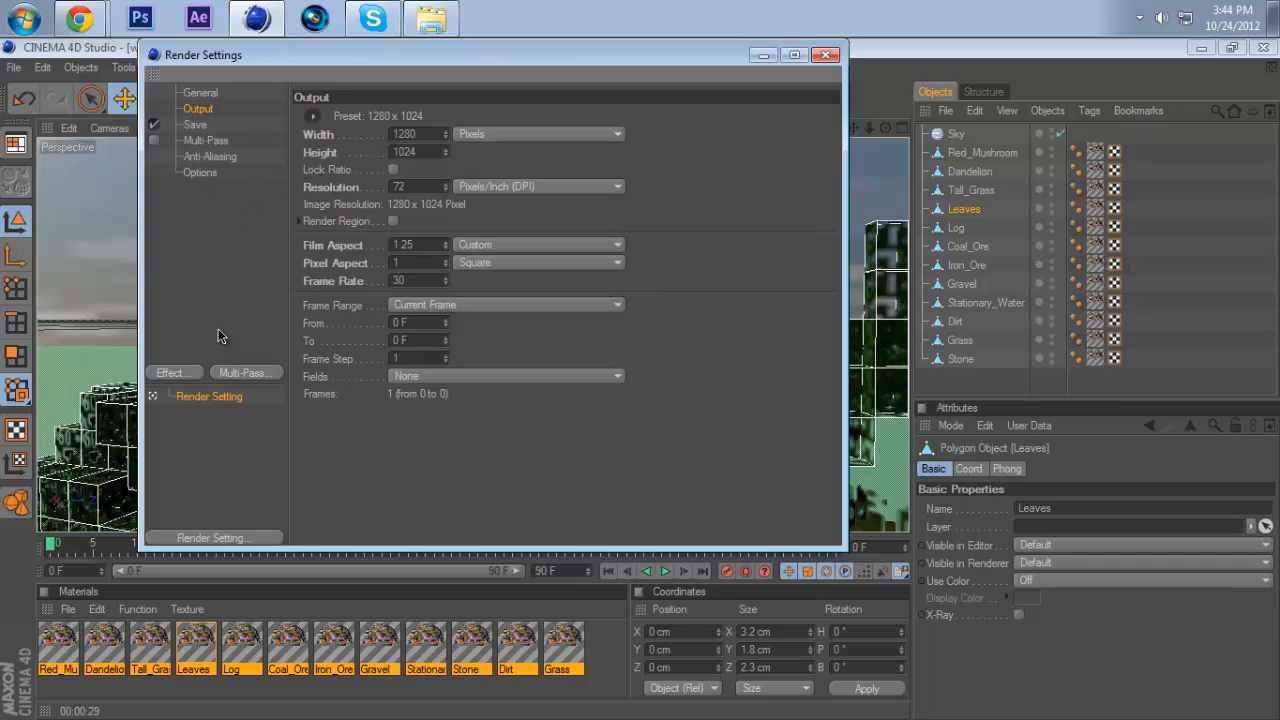
- Add the Ambient Occlusion and Global Illumination effects to the render settings, and look through the Global Illumination options
click(172, 373)
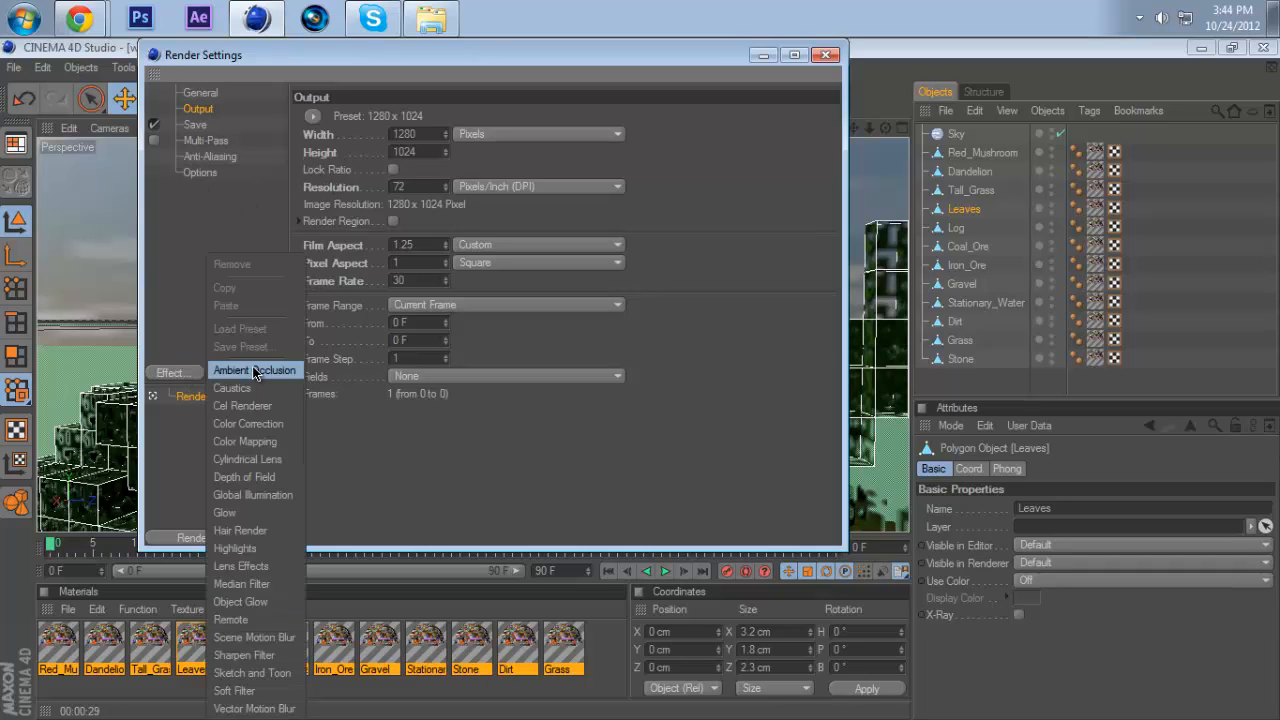
click(256, 372)
click(174, 373)
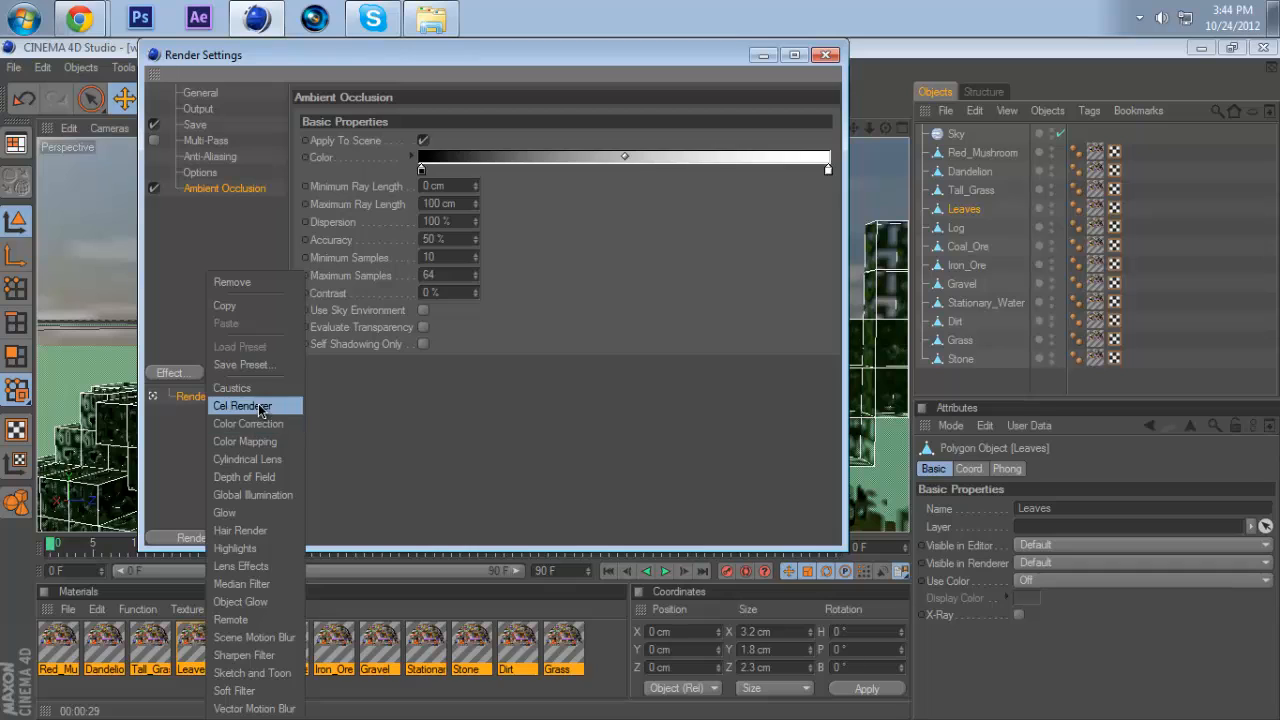
click(253, 495)
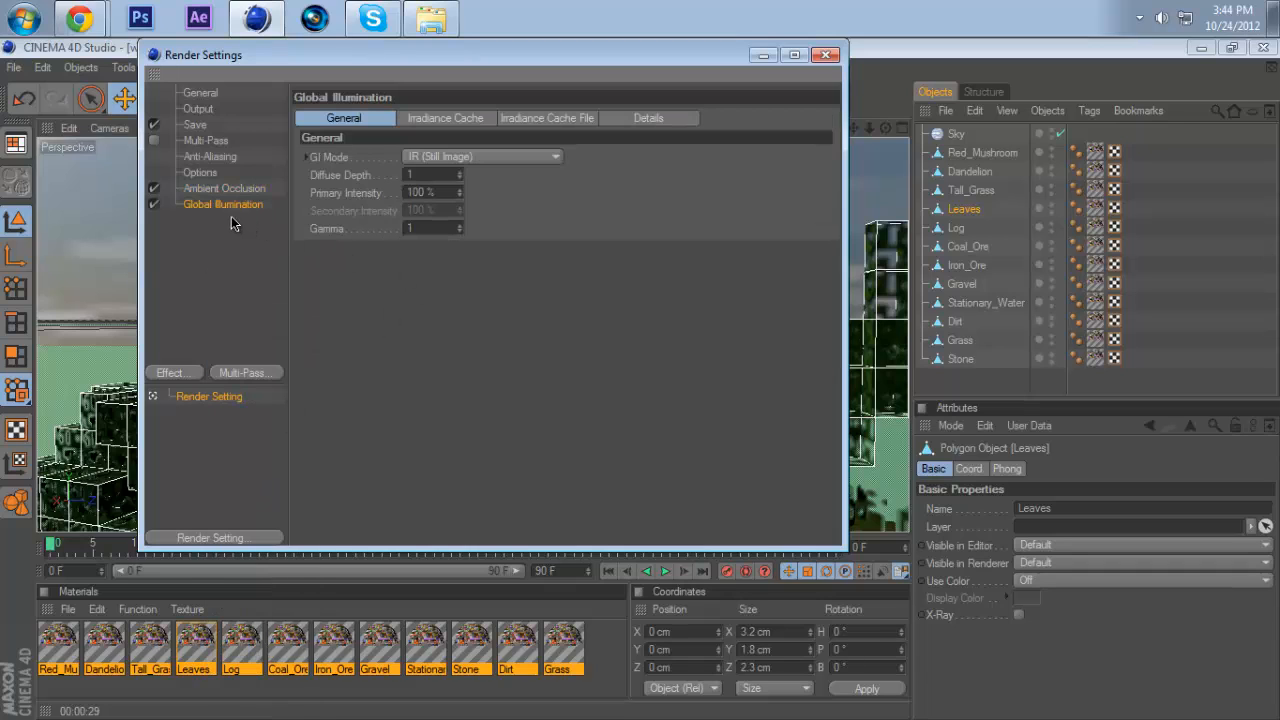
click(428, 158)
click(641, 182)
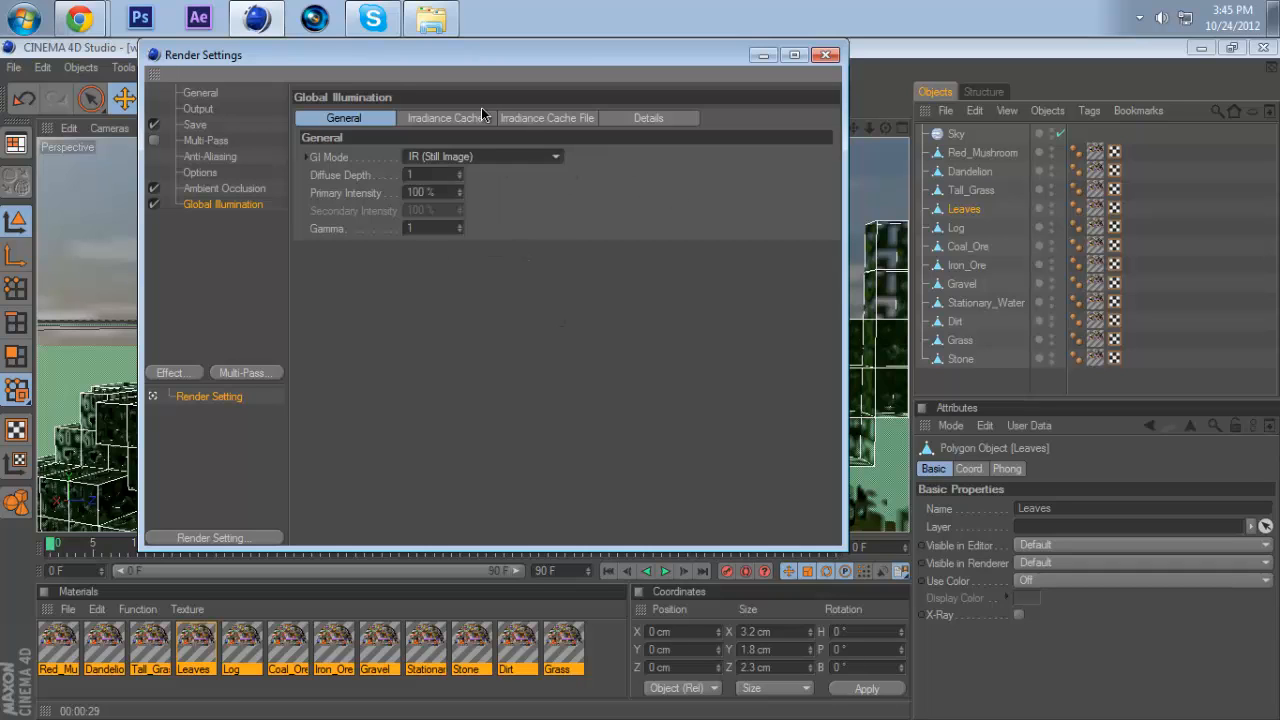
click(453, 116)
click(560, 120)
click(637, 119)
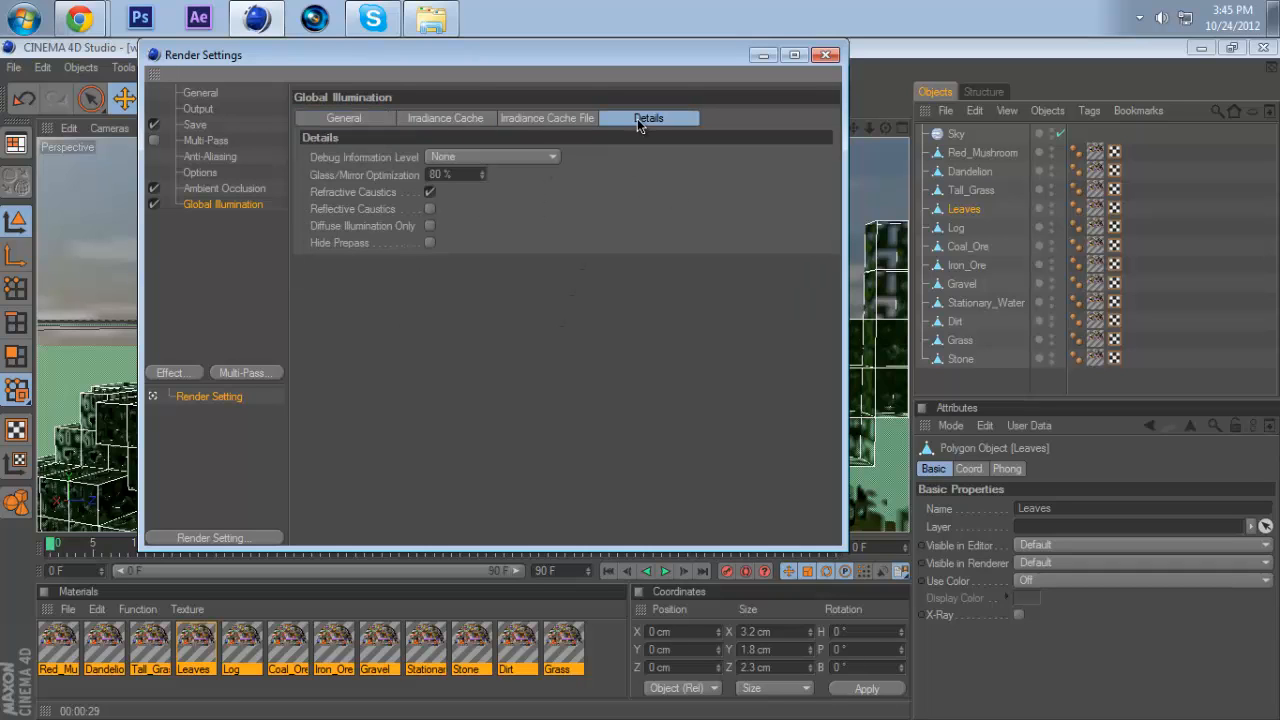
- Minimise the render settings and render the active view with the added effects
click(764, 56)
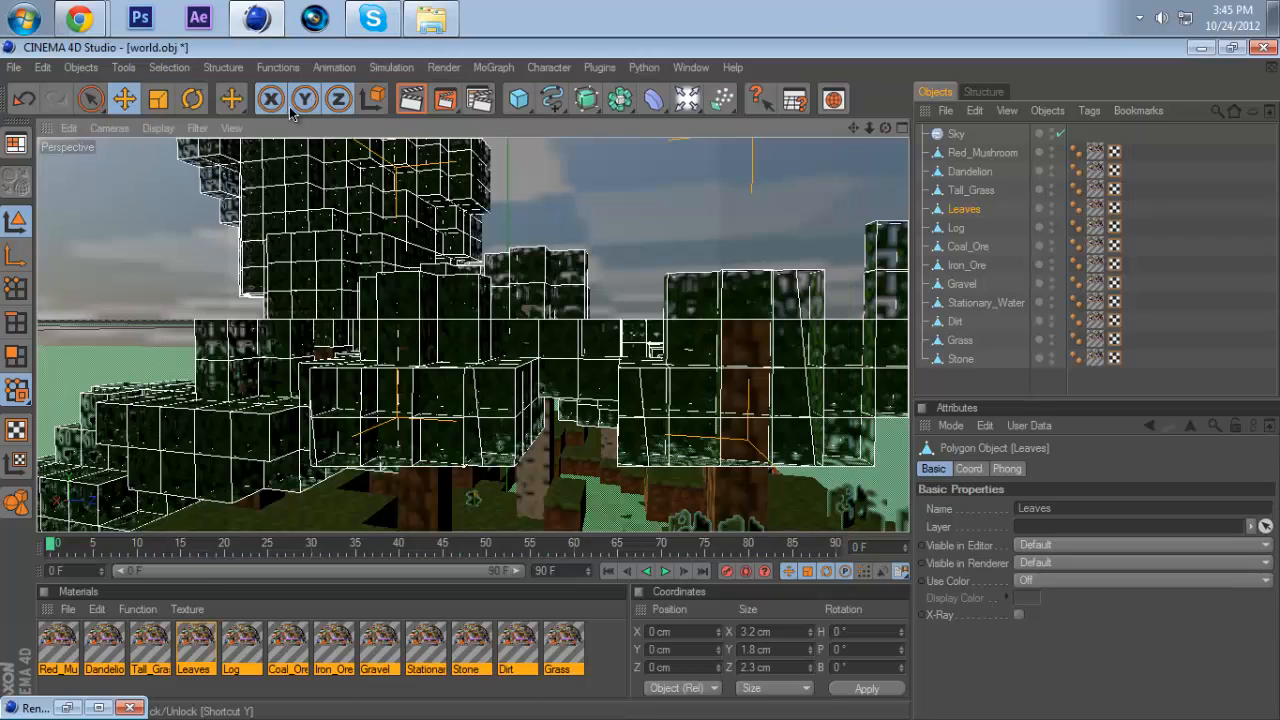
click(403, 100)
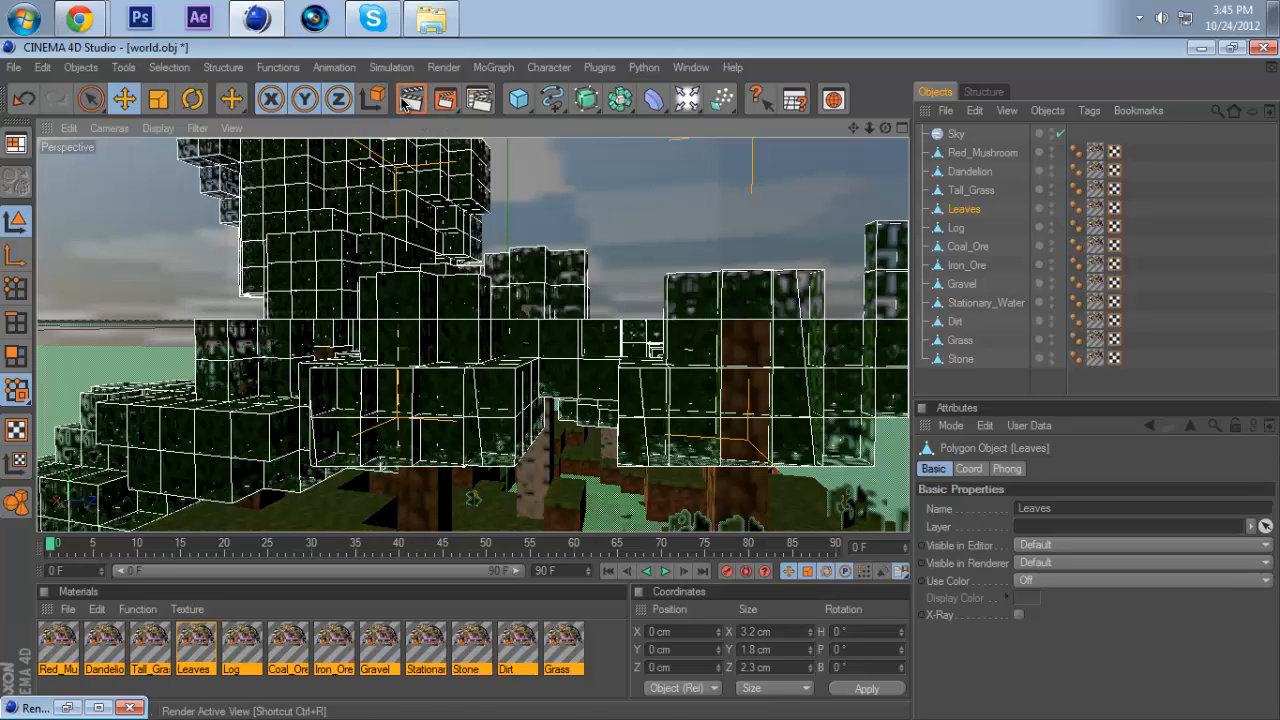